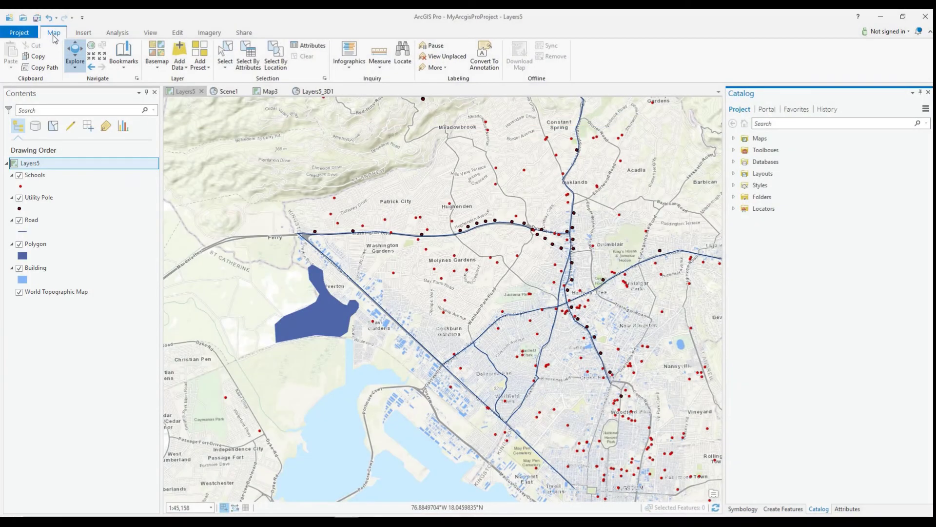
# Look through the available analysis tools, including the geoprocessing tool gallery and the ready-to-use tools
pyautogui.click(117, 32)
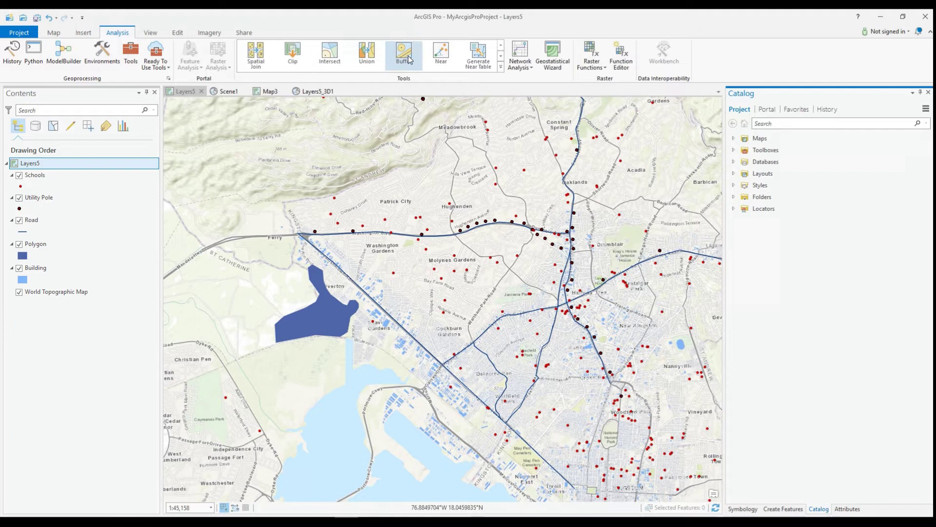
pyautogui.click(500, 56)
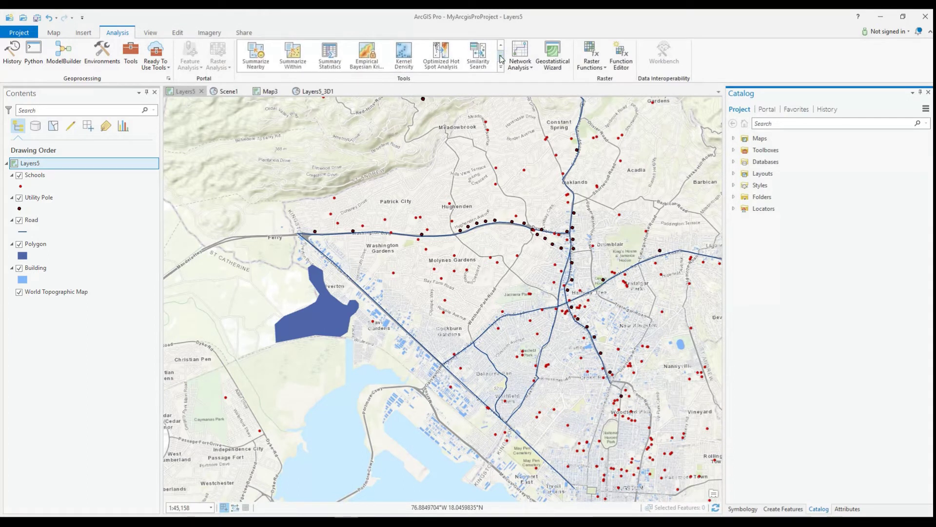
pyautogui.click(501, 56)
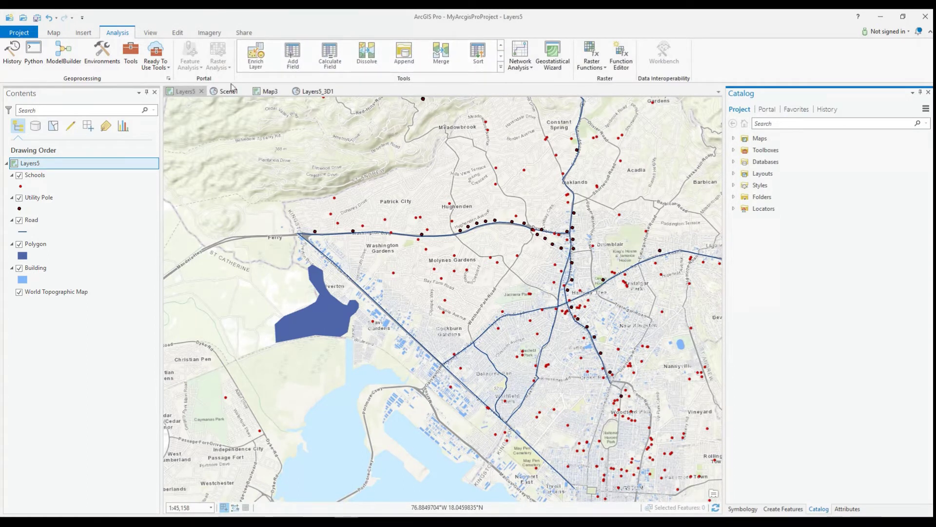
pyautogui.click(168, 68)
pyautogui.click(168, 69)
pyautogui.click(54, 37)
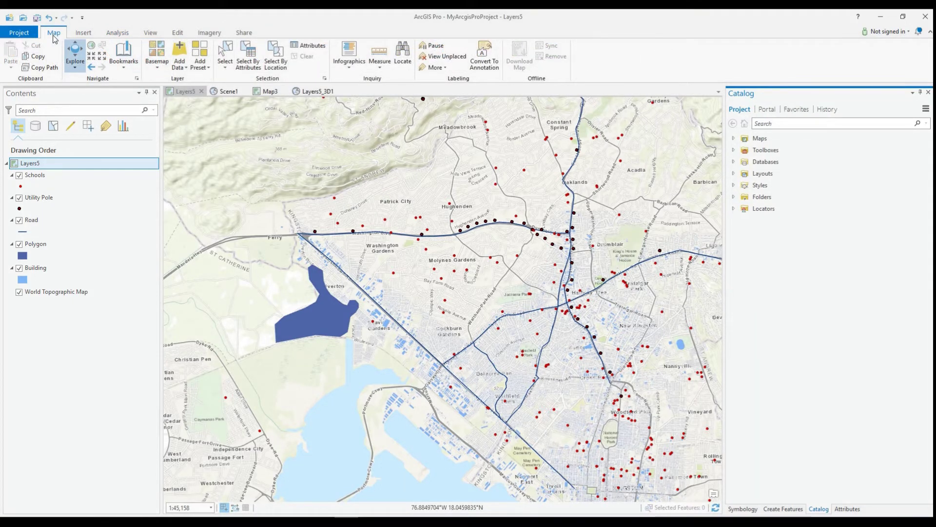
pyautogui.click(117, 34)
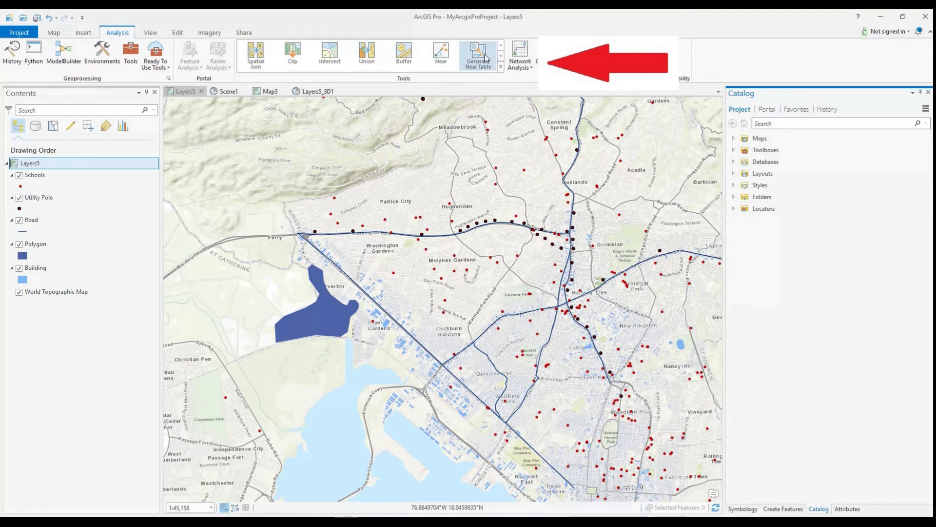
pyautogui.click(501, 56)
pyautogui.click(500, 57)
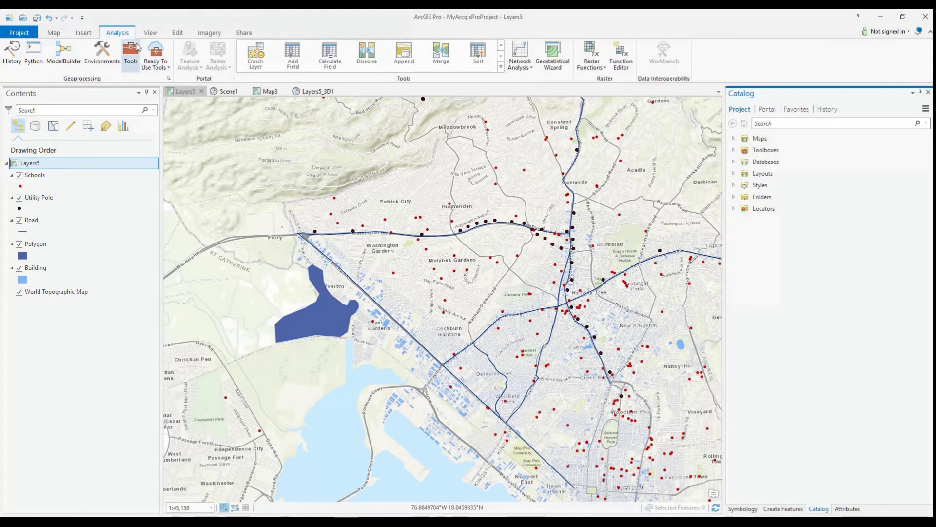
pyautogui.click(168, 68)
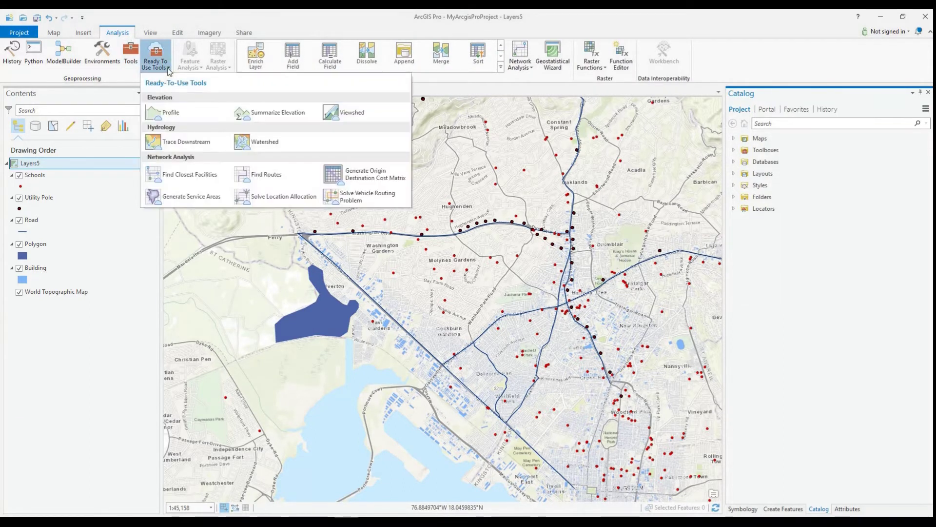
pyautogui.click(168, 68)
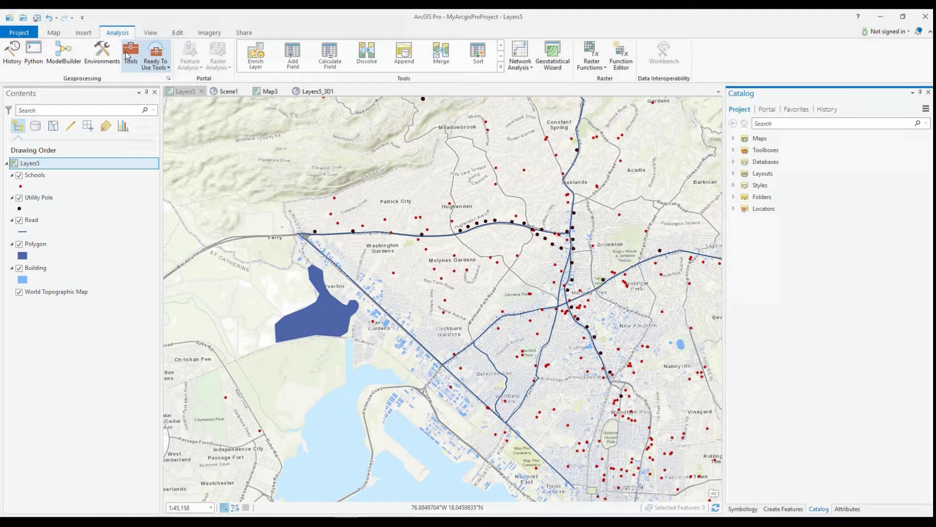
# Search the geoprocessing tools for "multiring bu", open Multiple Ring Buffer and choose Polygon as the input features
pyautogui.click(128, 54)
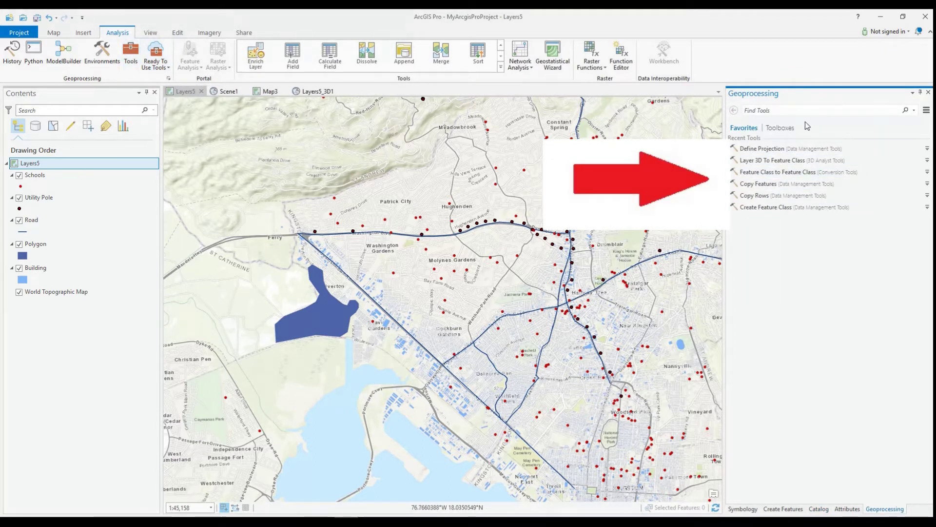
pyautogui.write('multiring bu')
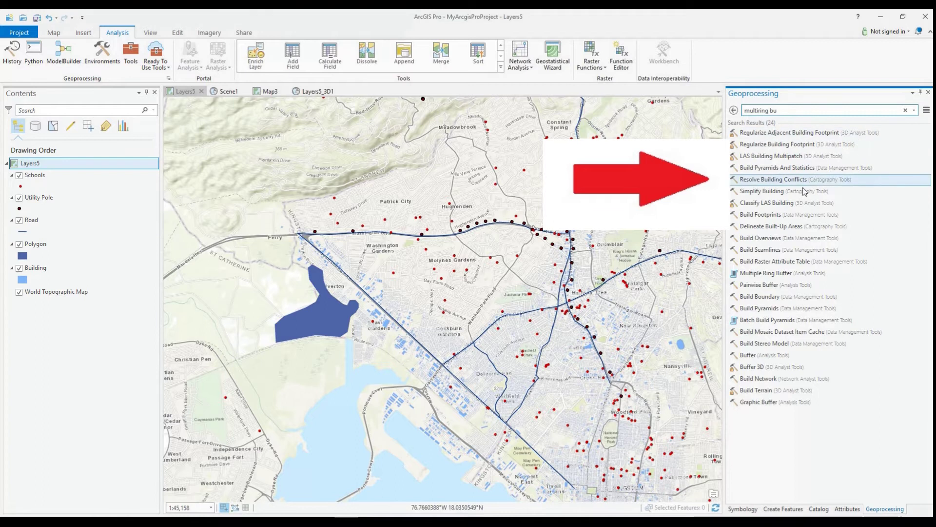
pyautogui.click(774, 274)
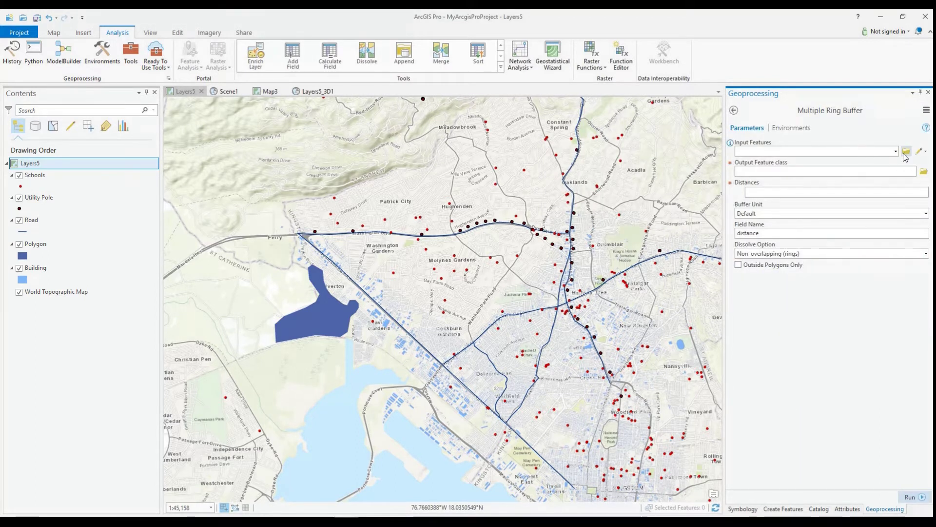
pyautogui.click(896, 152)
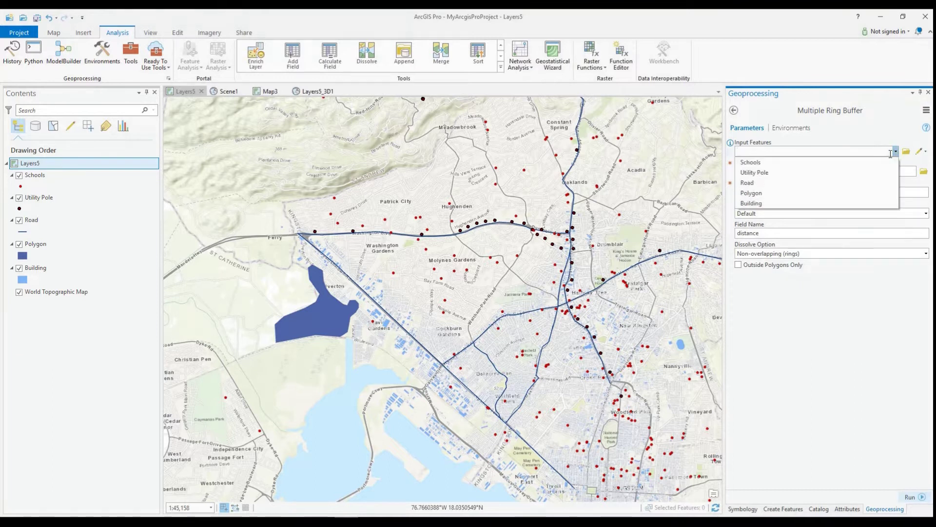
pyautogui.click(763, 193)
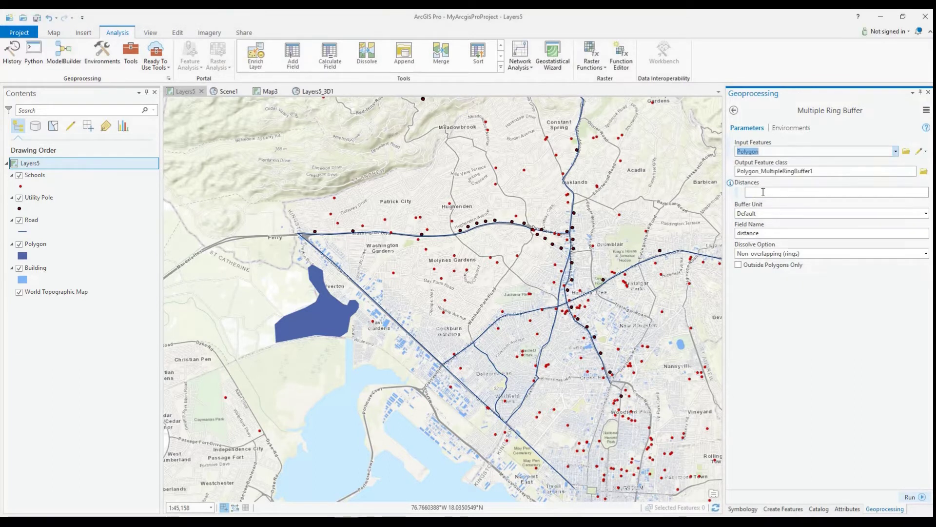
# Enter 1, 5 and 10 as the ring buffer distances
pyautogui.click(812, 191)
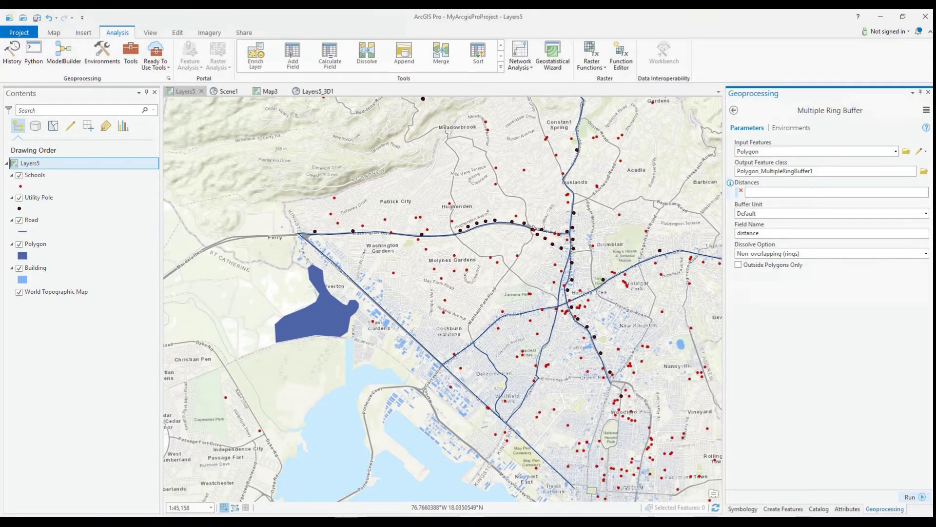
pyautogui.write('1')
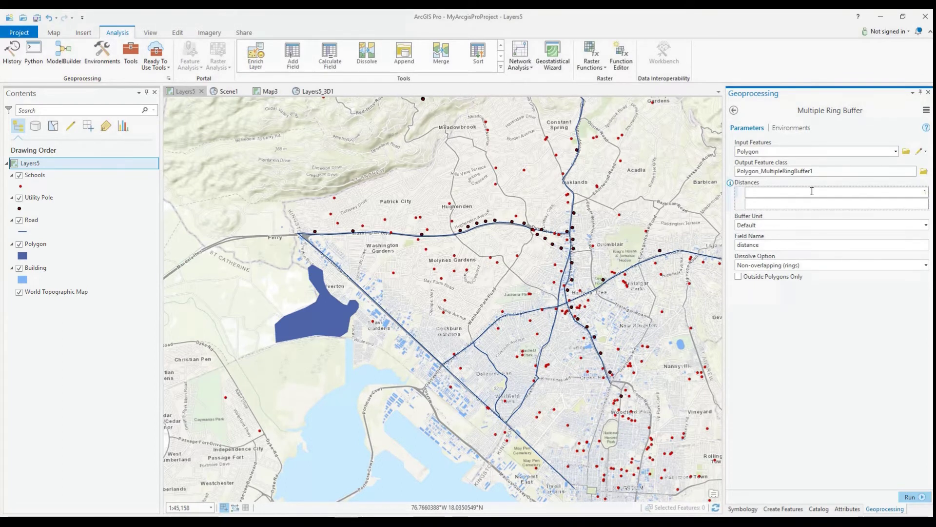
pyautogui.click(845, 202)
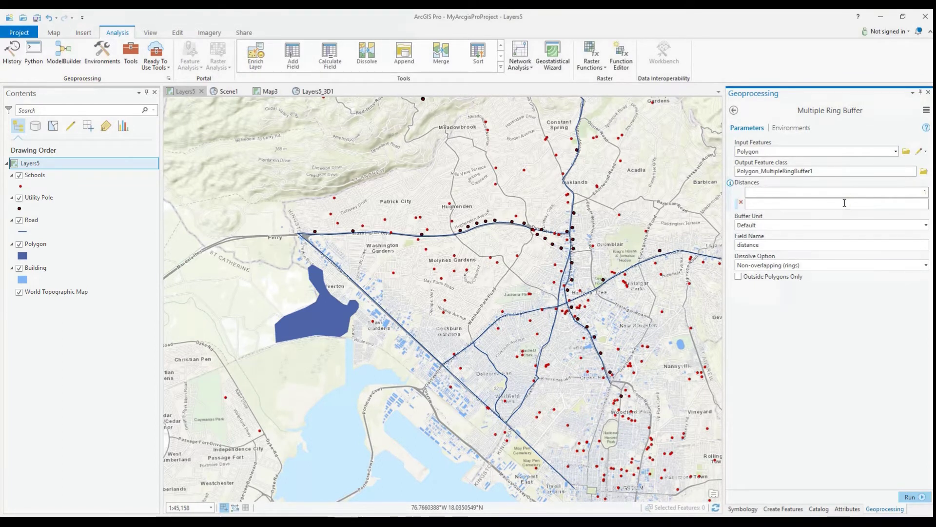
pyautogui.write('5')
pyautogui.click(891, 215)
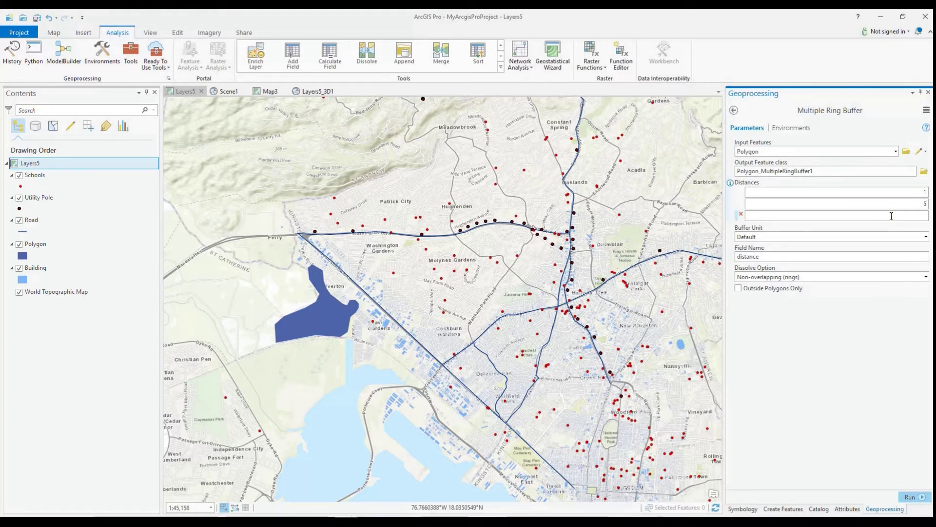
pyautogui.write('10')
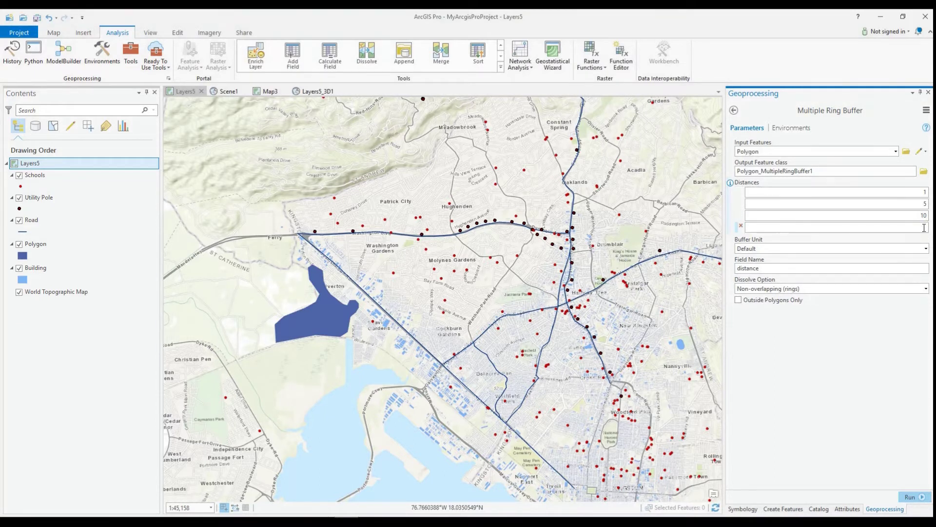
# Set the buffer unit to Kilometers and run the Multiple Ring Buffer tool
pyautogui.click(926, 249)
pyautogui.click(926, 250)
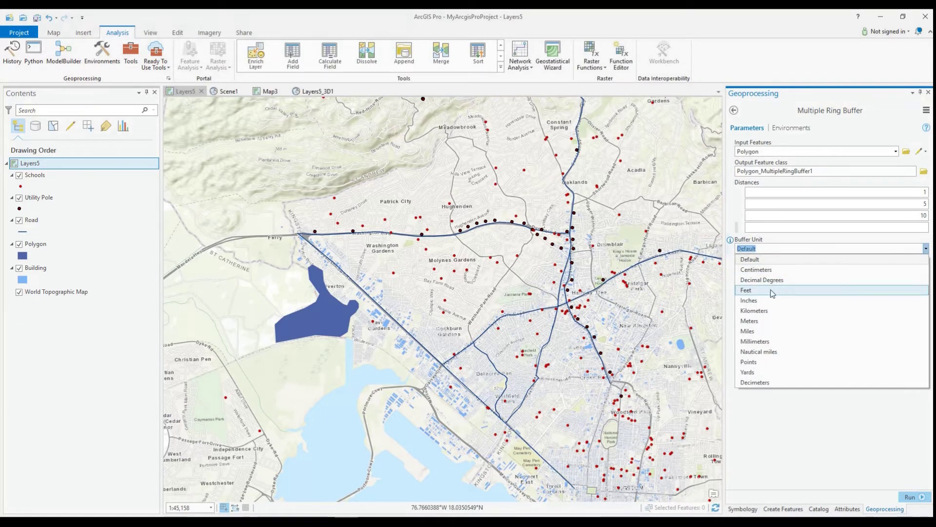
pyautogui.click(753, 310)
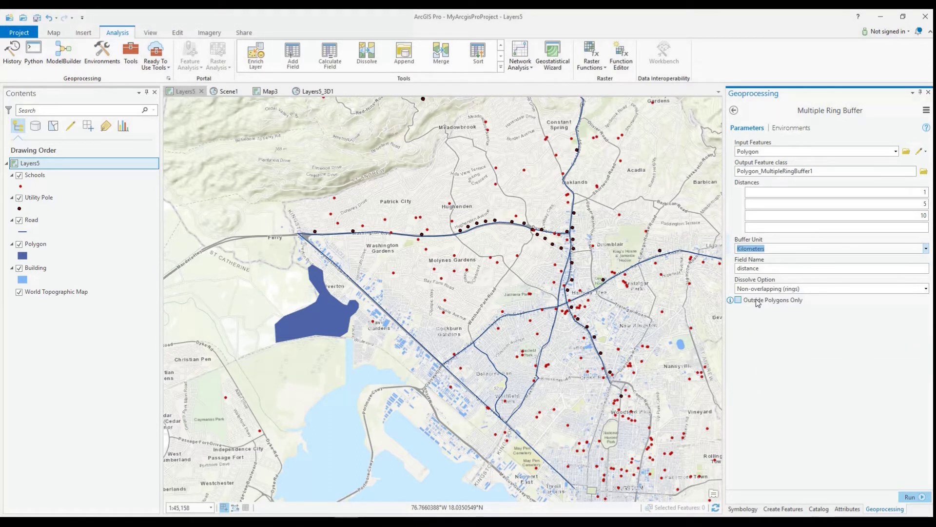
pyautogui.click(911, 498)
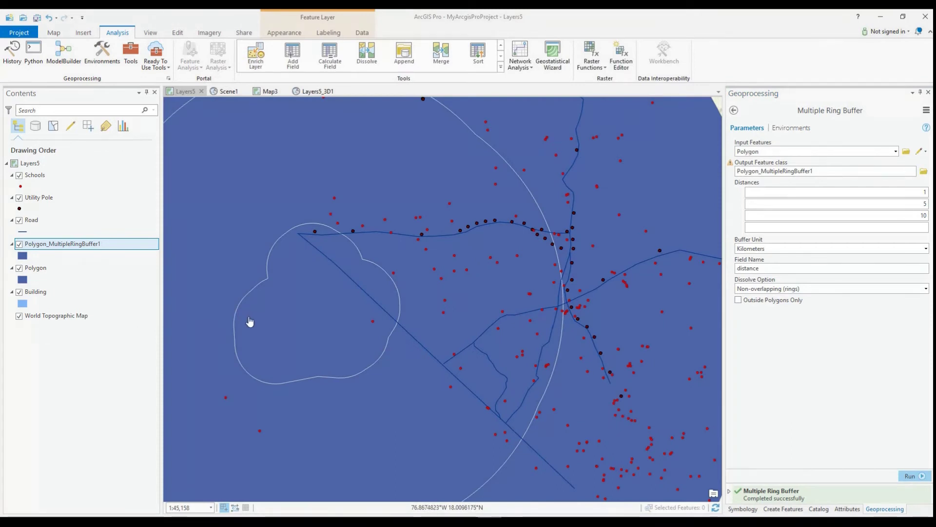
# Examine the full extent of the ring buffers, toggling the Polygon_MultipleRingBuffer1 layer off and on to compare with the source polygon
pyautogui.scroll(-5, 244, 323)
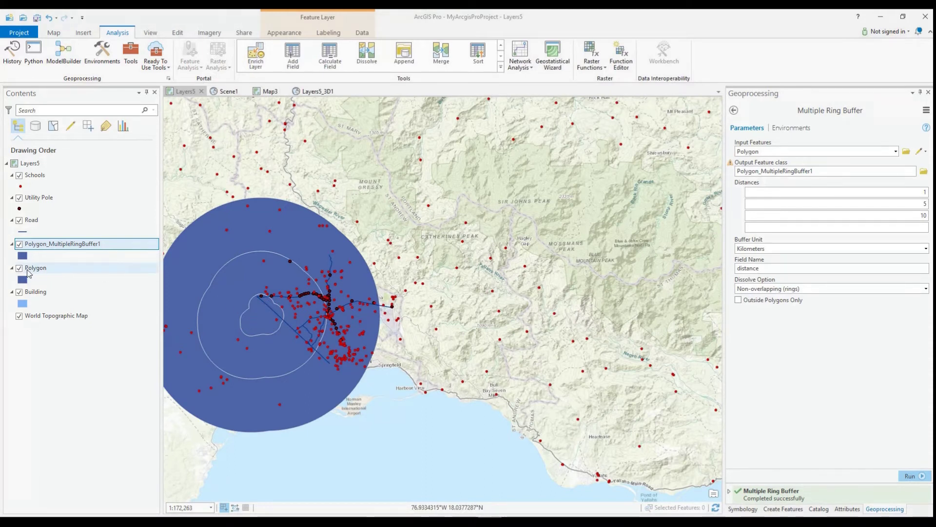
pyautogui.click(19, 245)
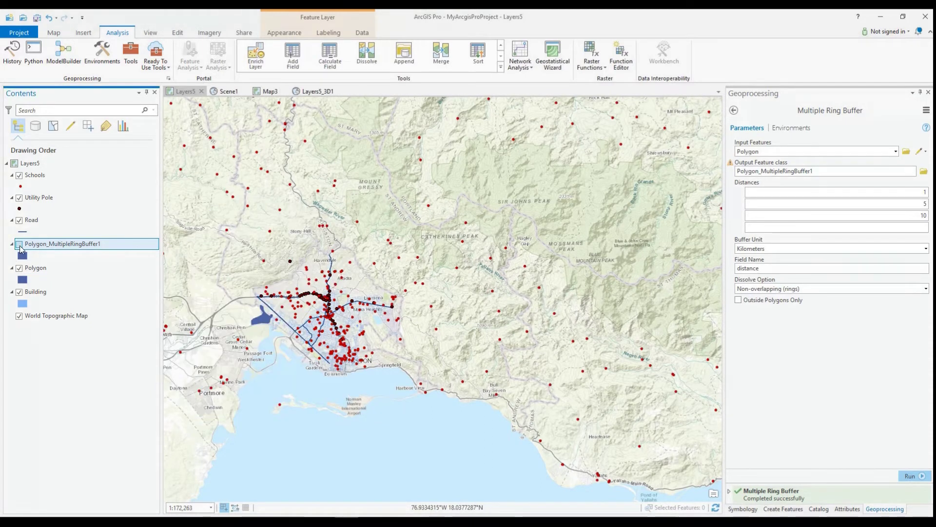
pyautogui.click(19, 244)
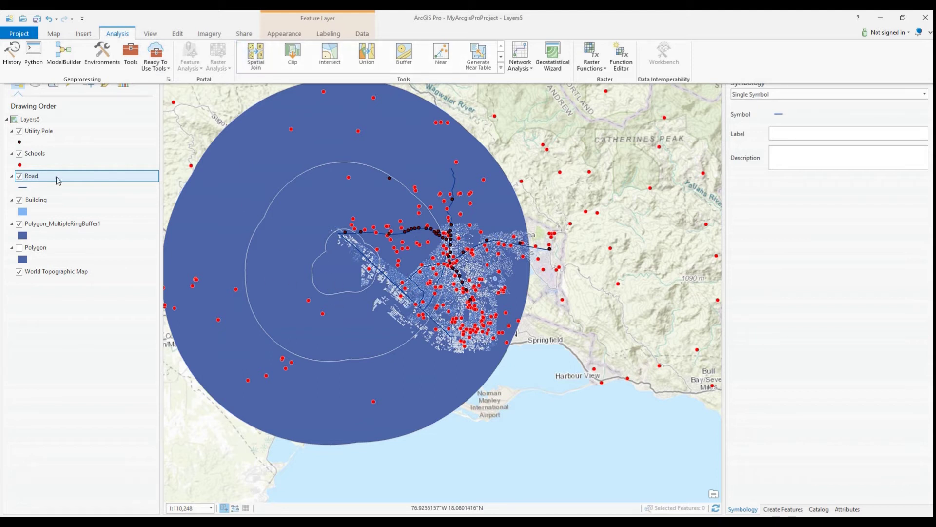
# Open the attribute table of the Polygon_MultipleRingBuffer1 layer and rename the layer to Affected Areas
pyautogui.rightClick(65, 225)
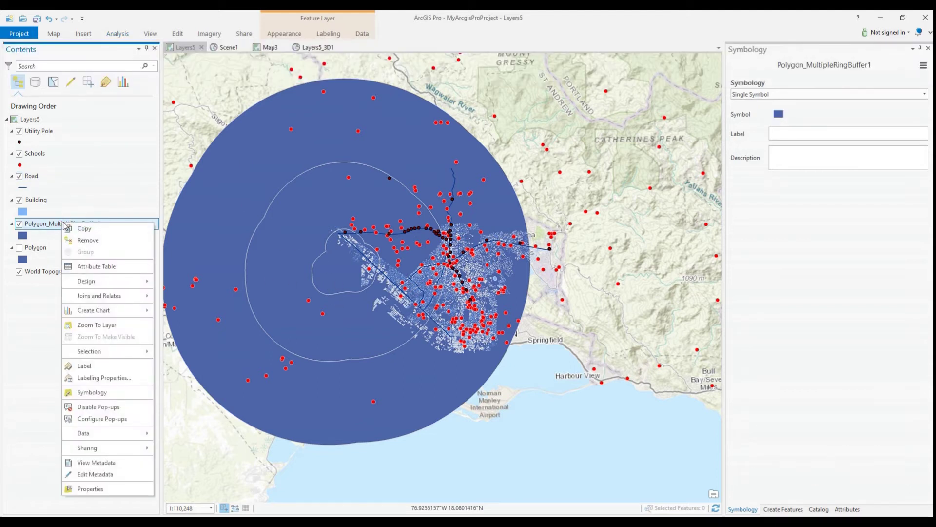
pyautogui.click(96, 267)
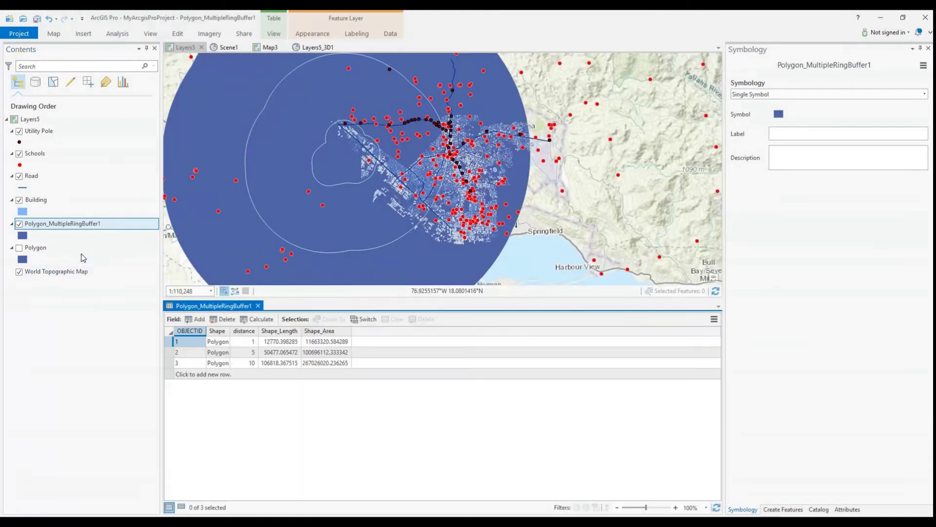
pyautogui.click(78, 225)
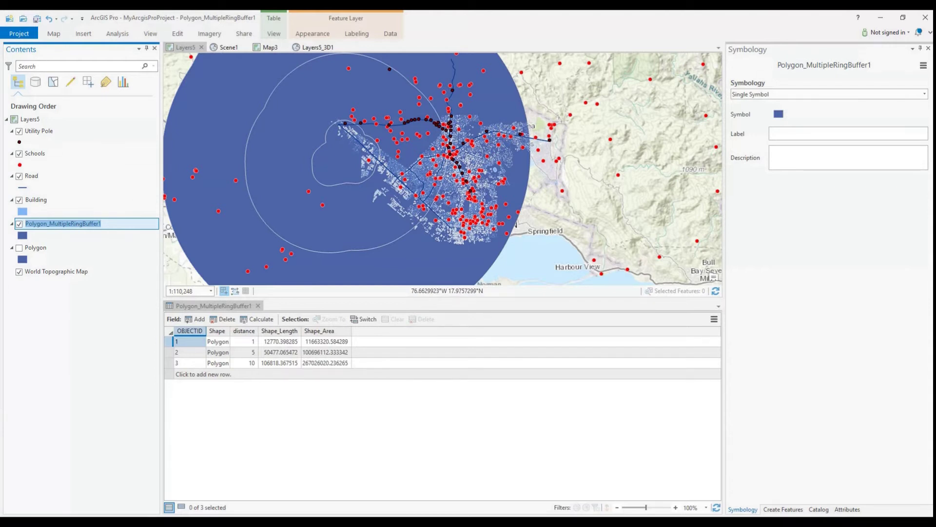
pyautogui.write('Affected')
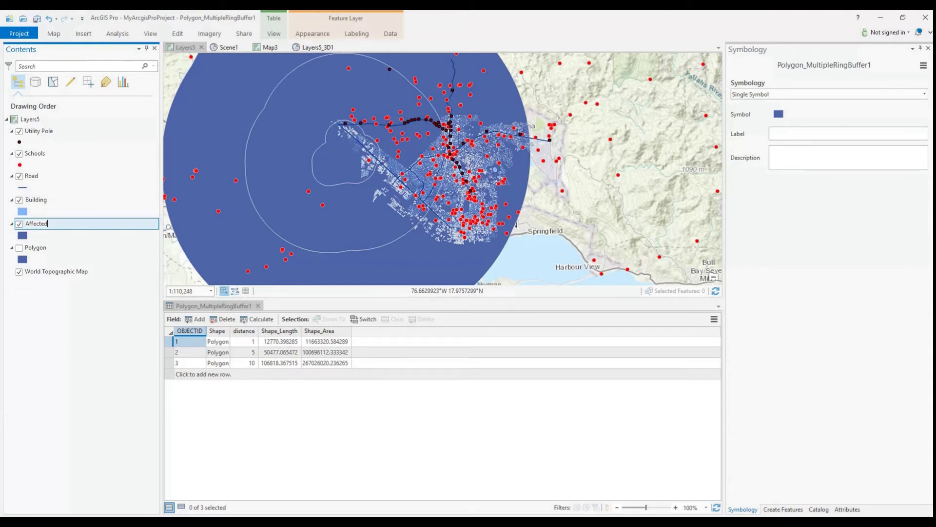
pyautogui.write(' ARea')
pyautogui.press('Return')
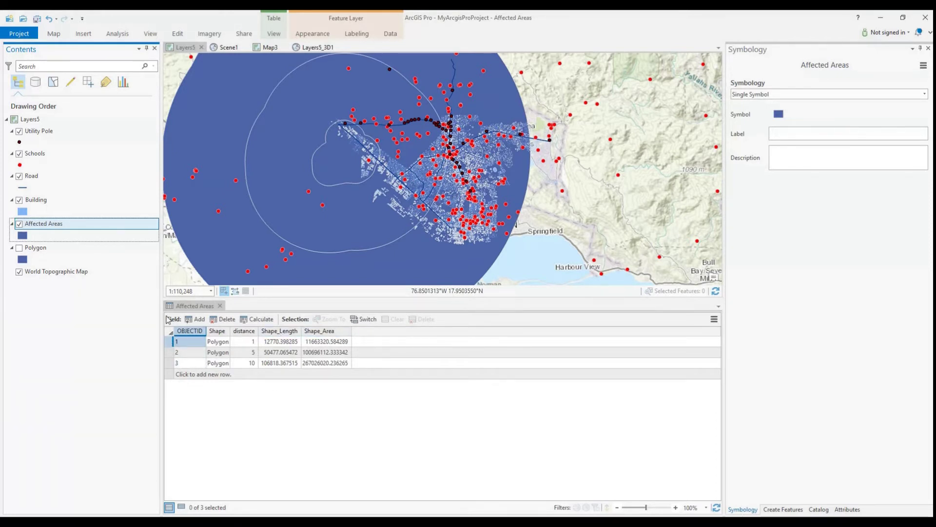
# Add a new field named Status to the Affected Areas attribute table
pyautogui.click(198, 319)
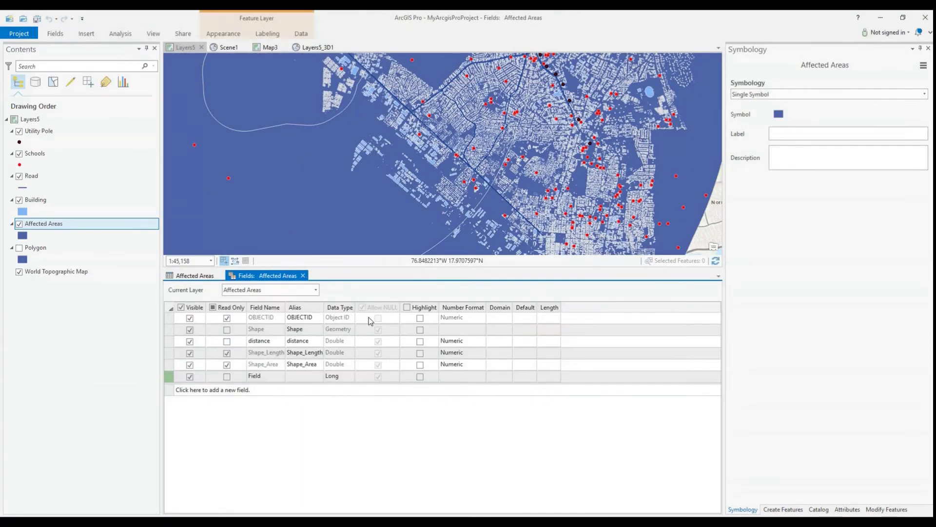
pyautogui.click(262, 377)
pyautogui.click(257, 377)
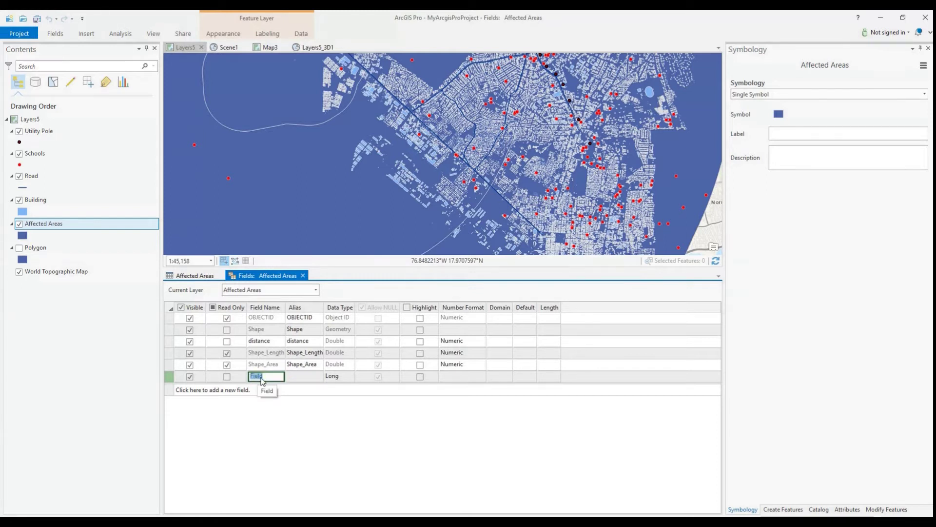
pyautogui.write('St')
# Set the Status field's data type to Text and save the field changes
pyautogui.click(334, 377)
pyautogui.click(333, 377)
pyautogui.click(334, 434)
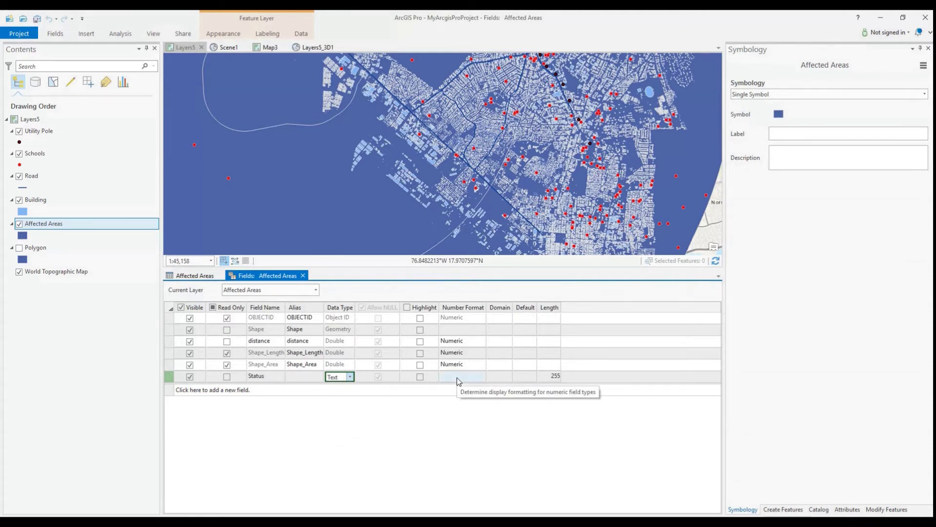
pyautogui.click(170, 376)
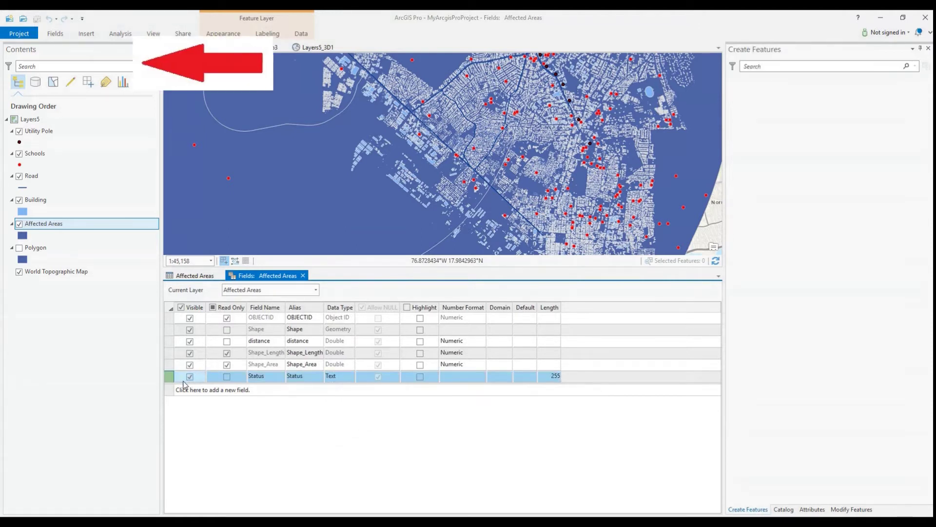
pyautogui.click(56, 35)
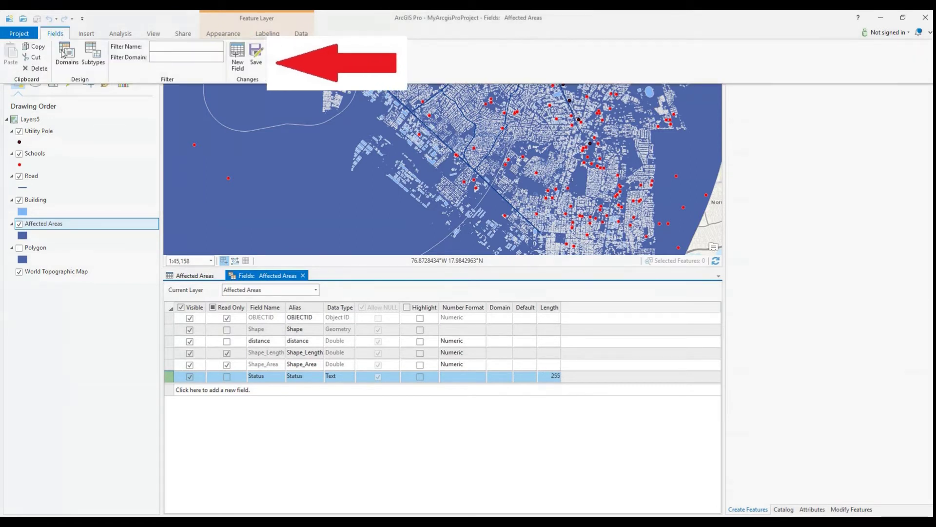
pyautogui.click(257, 55)
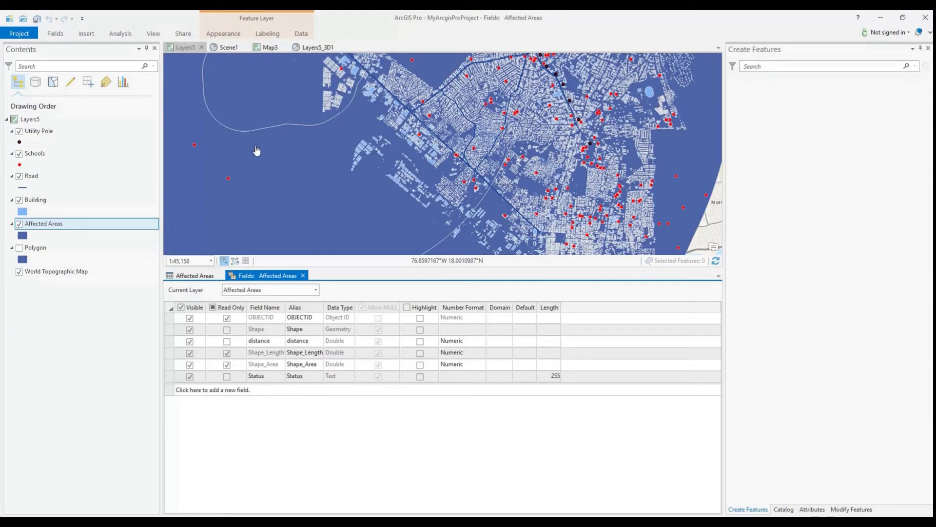
# Select the 1 km ring's record in the Affected Areas attribute table and set its Status to Critical
pyautogui.click(194, 276)
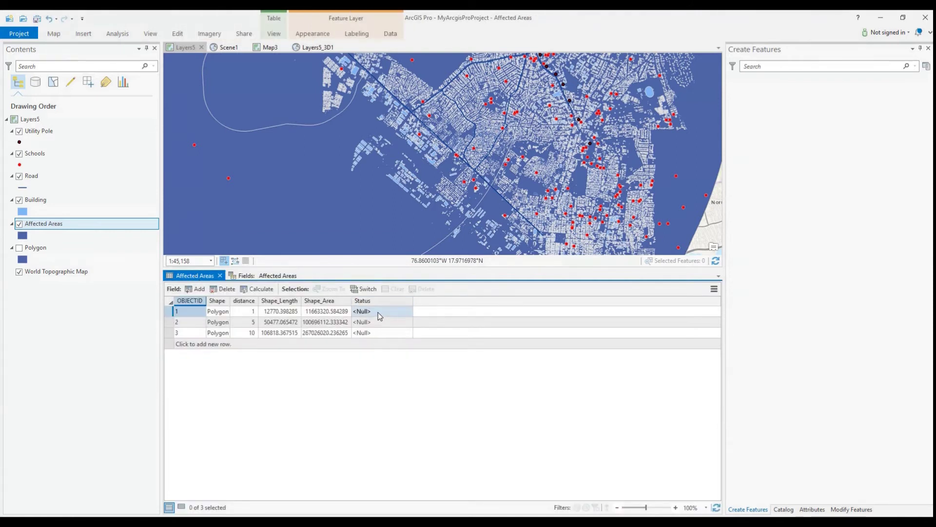
pyautogui.click(169, 312)
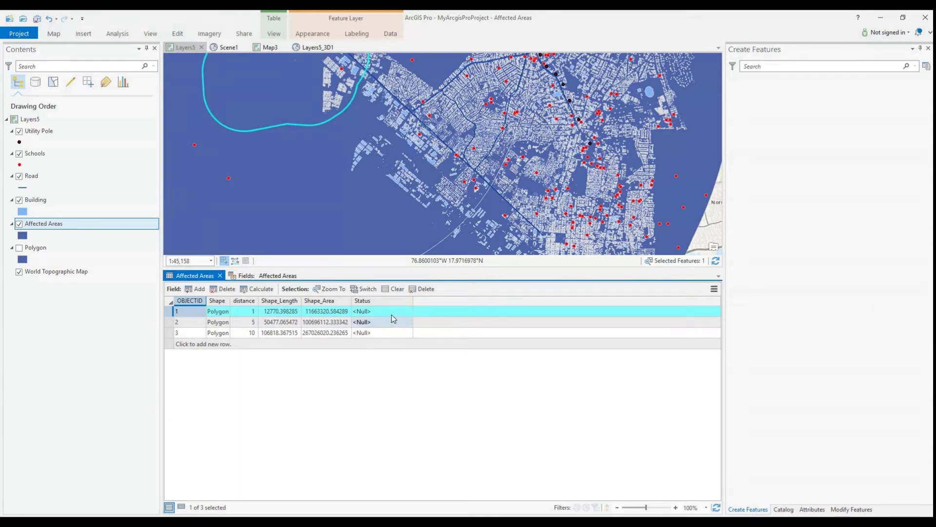
pyautogui.click(374, 311)
pyautogui.click(375, 311)
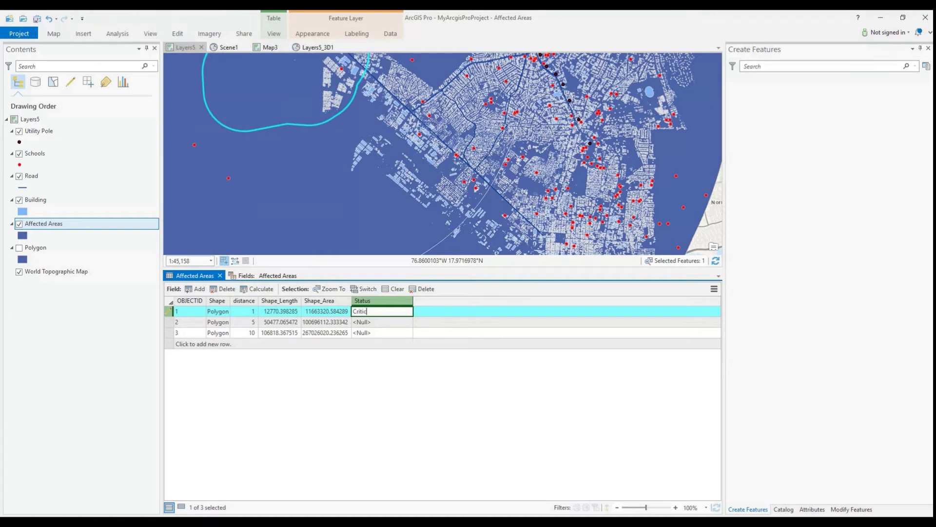
pyautogui.press('Return')
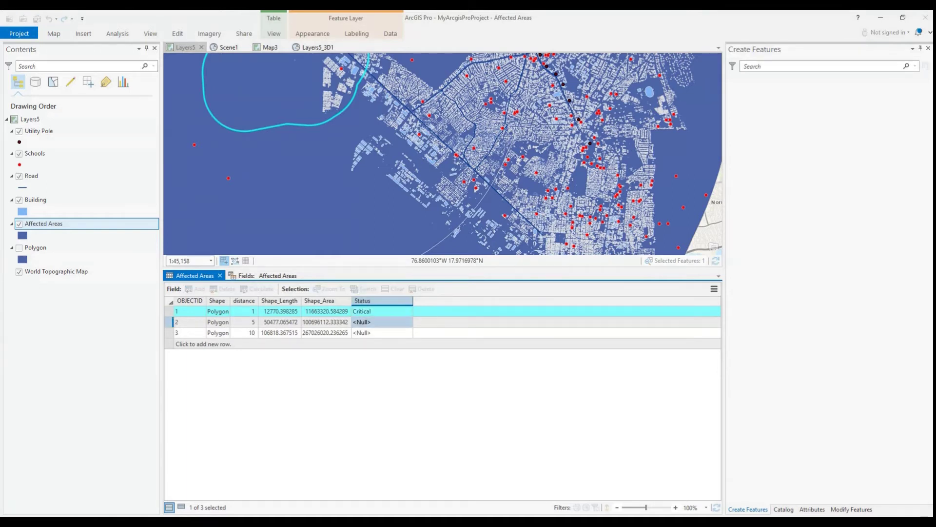
# Set the Status of the 5 km ring to Under Watch and of the 10 km ring to Little to no effects
pyautogui.click(379, 324)
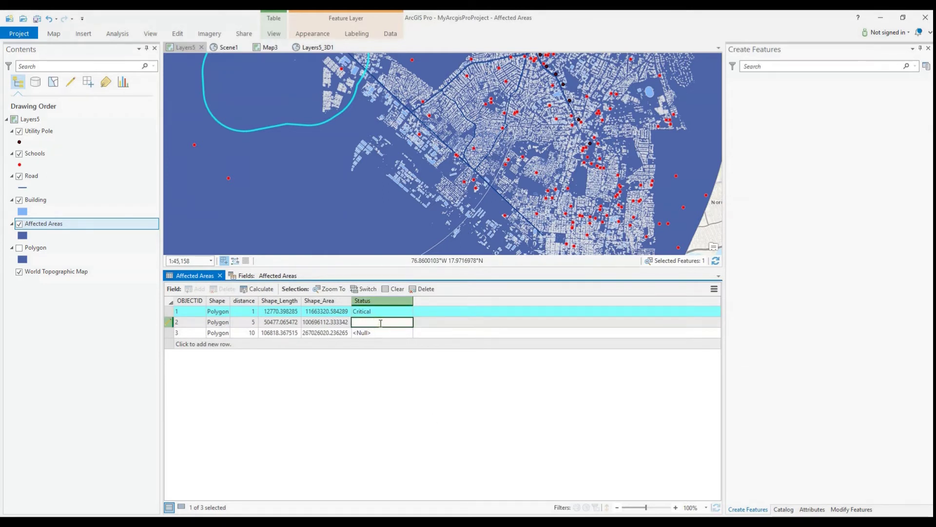
pyautogui.write('Under Watch')
pyautogui.press('Return')
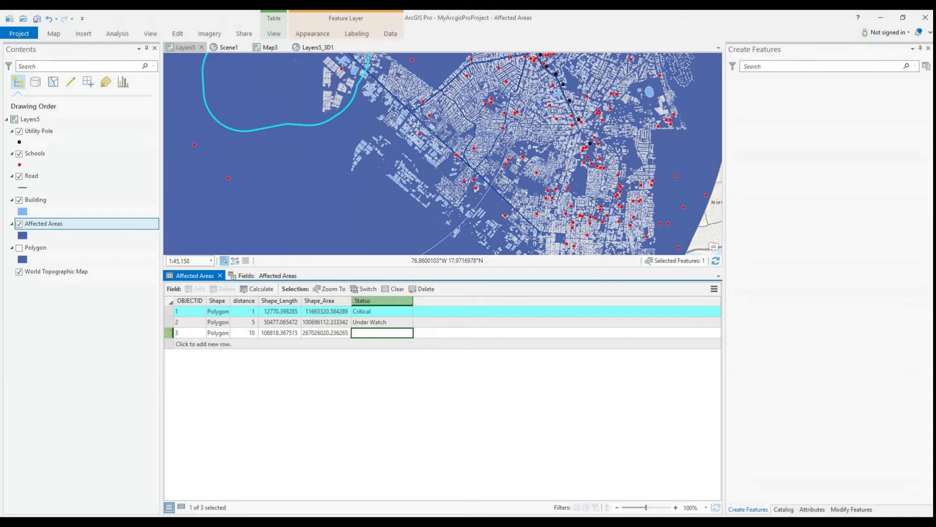
pyautogui.write('Litt')
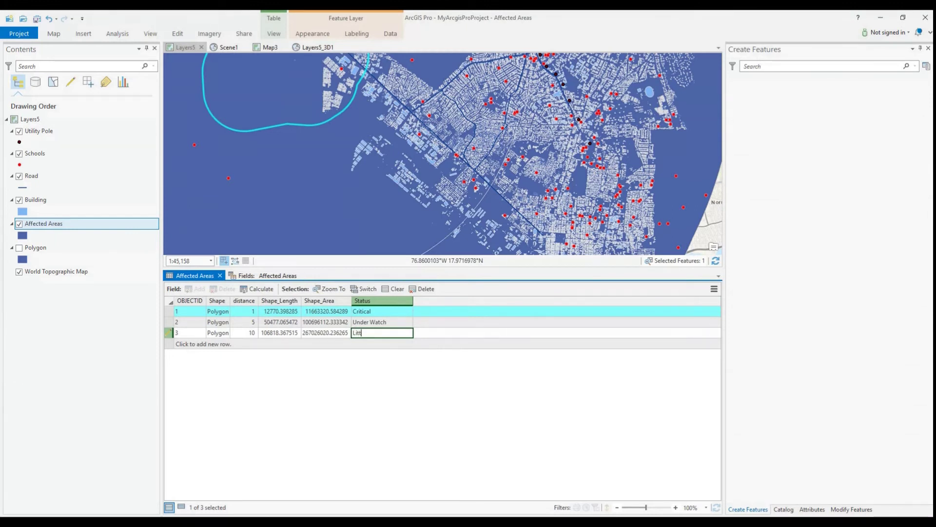
pyautogui.write('le to no effects')
pyautogui.press('Return')
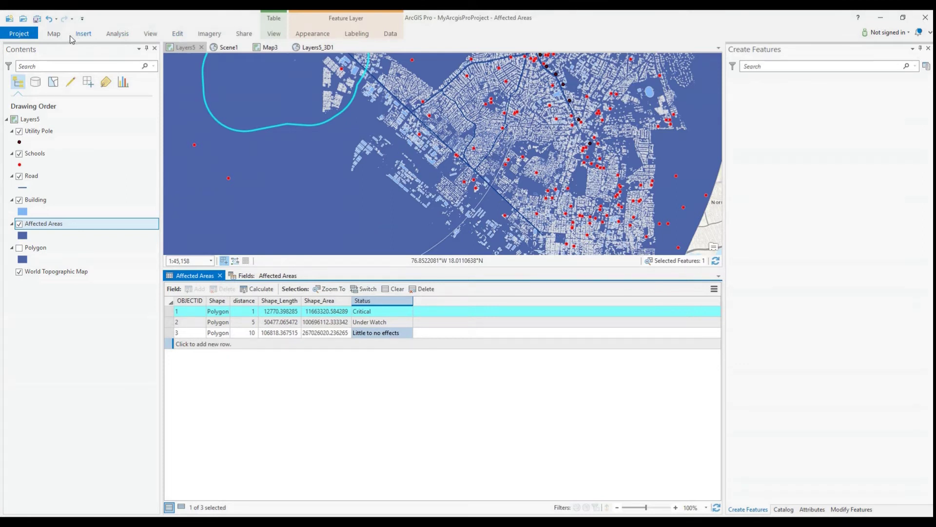
# Save the project and save all attribute edits made to the Affected Areas layer
pyautogui.click(37, 18)
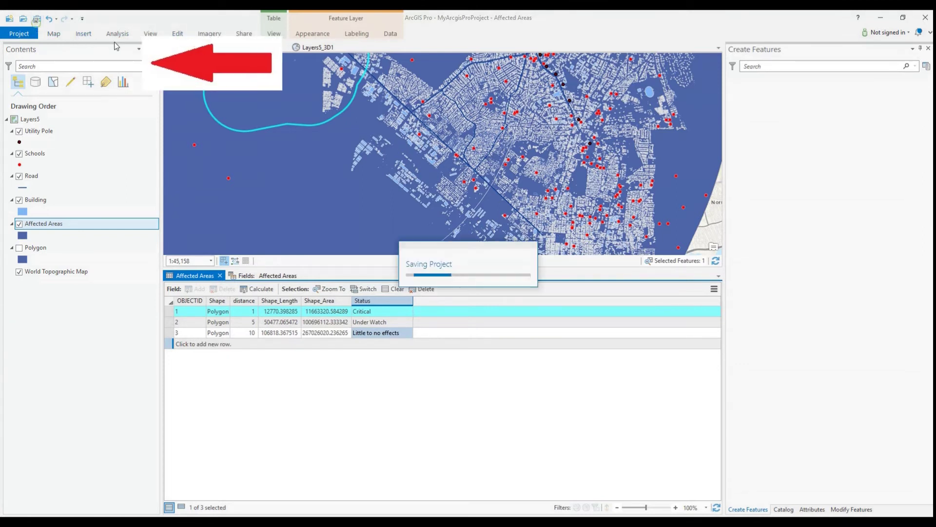
pyautogui.click(178, 34)
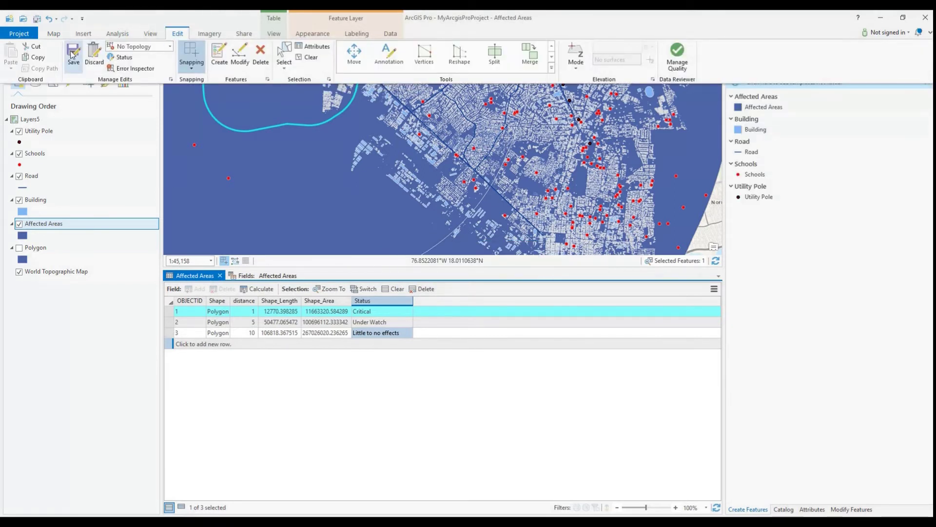
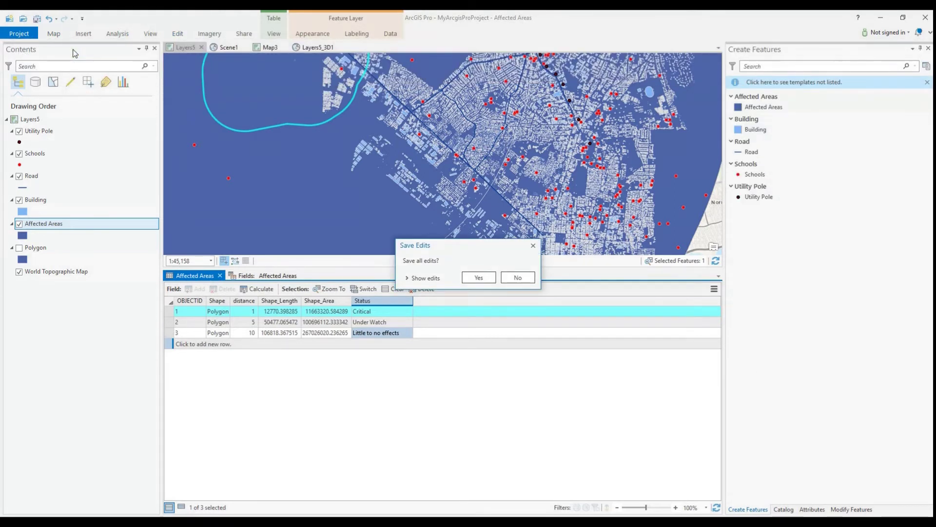
pyautogui.click(480, 278)
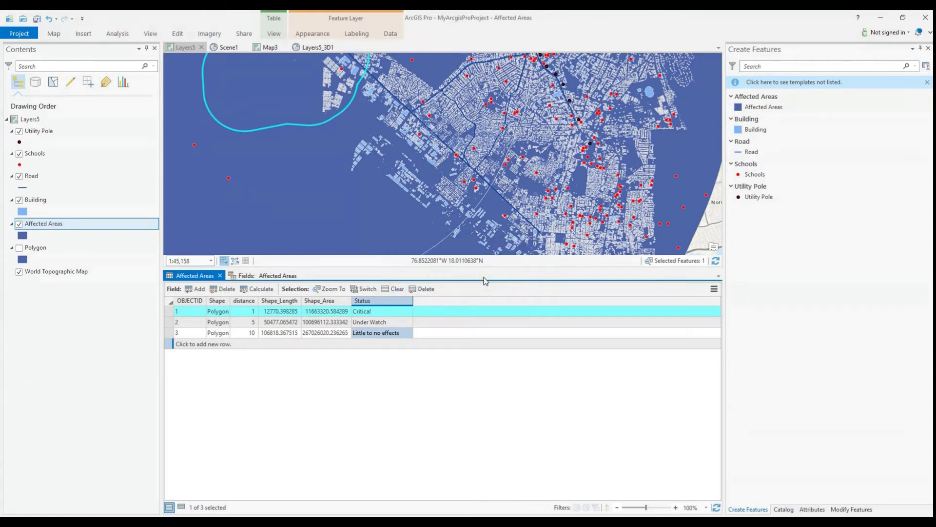
# Close the Affected Areas attribute table and its fields view to show the ring buffers on the full map
pyautogui.click(220, 275)
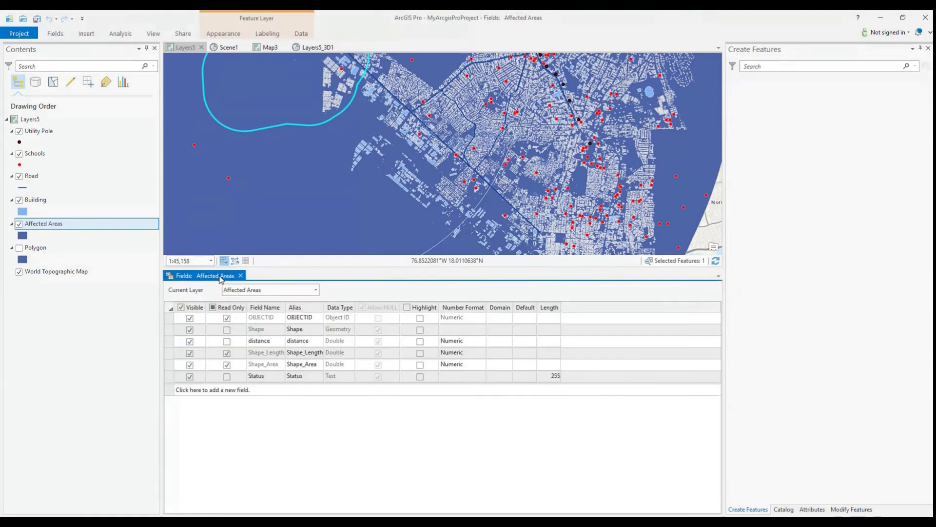
pyautogui.click(241, 276)
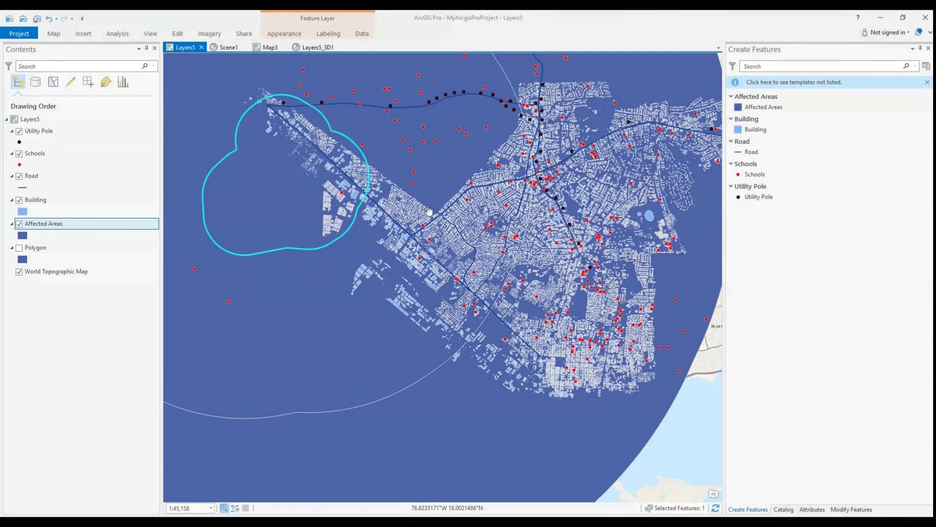
pyautogui.scroll(2, 436, 205)
pyautogui.scroll(-3, 436, 205)
pyautogui.moveTo(437, 261); pyautogui.dragTo(438, 290)
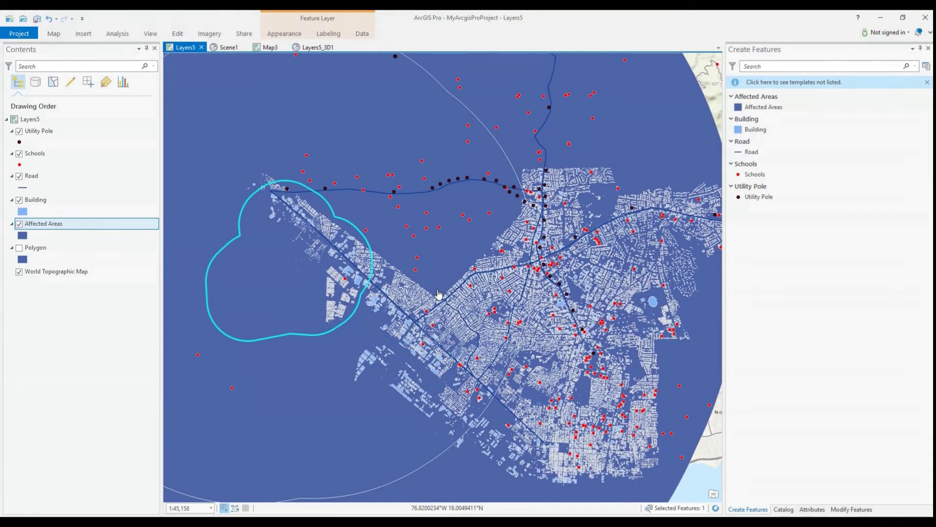
# Open the Intersect geoprocessing tool and set Affected Areas and Schools as its input features
pyautogui.click(118, 34)
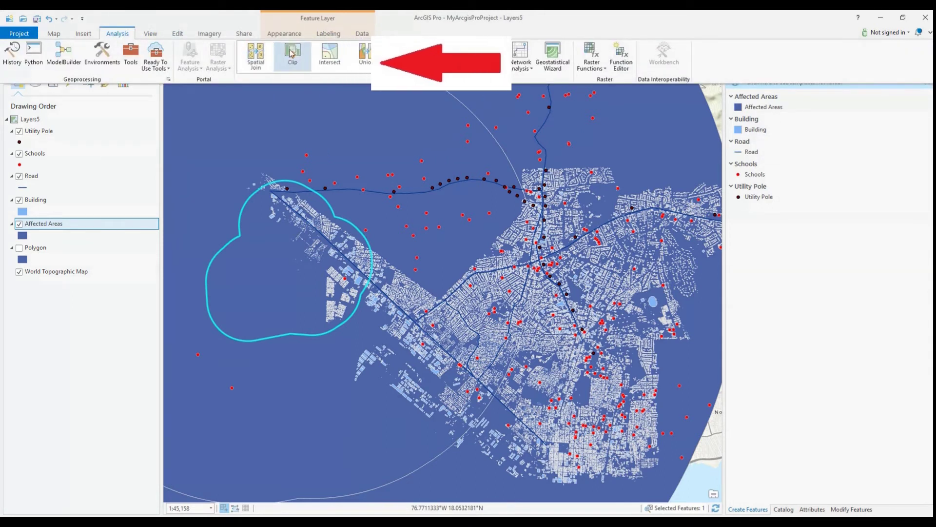
pyautogui.click(329, 59)
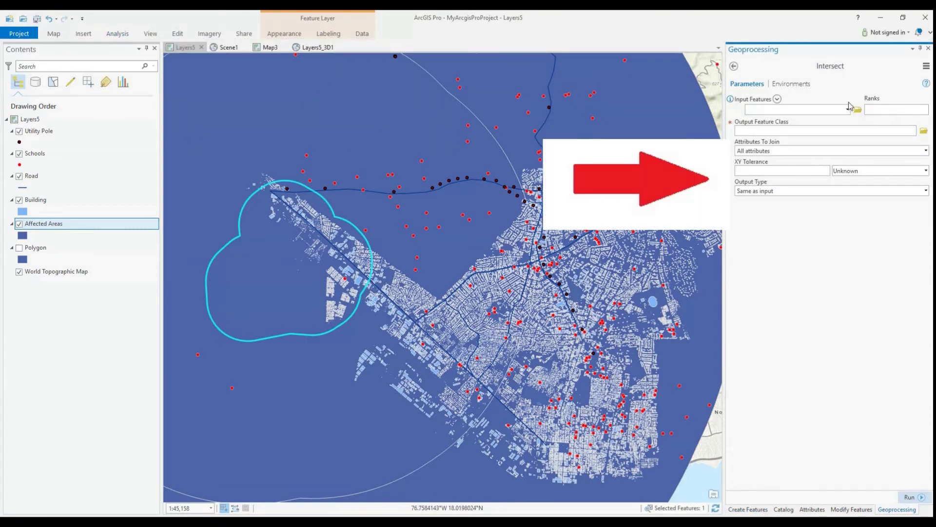
pyautogui.click(848, 109)
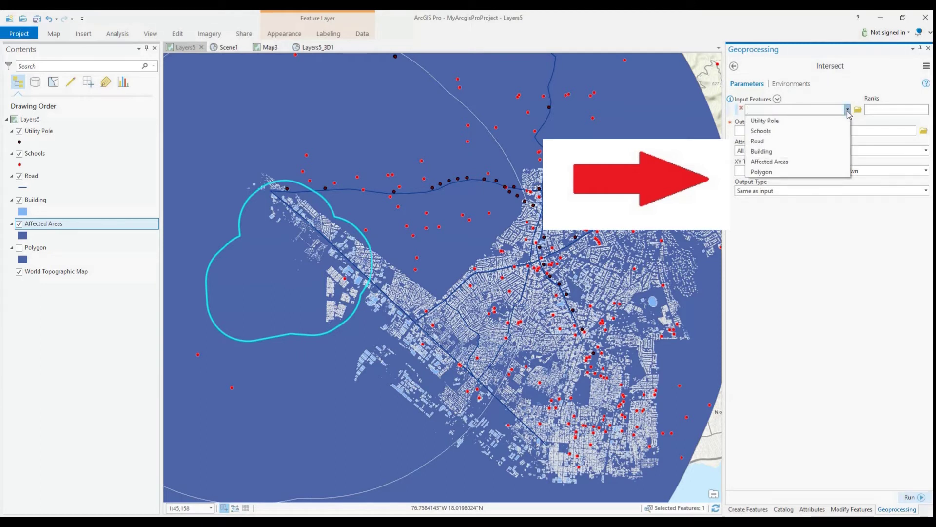
pyautogui.click(779, 161)
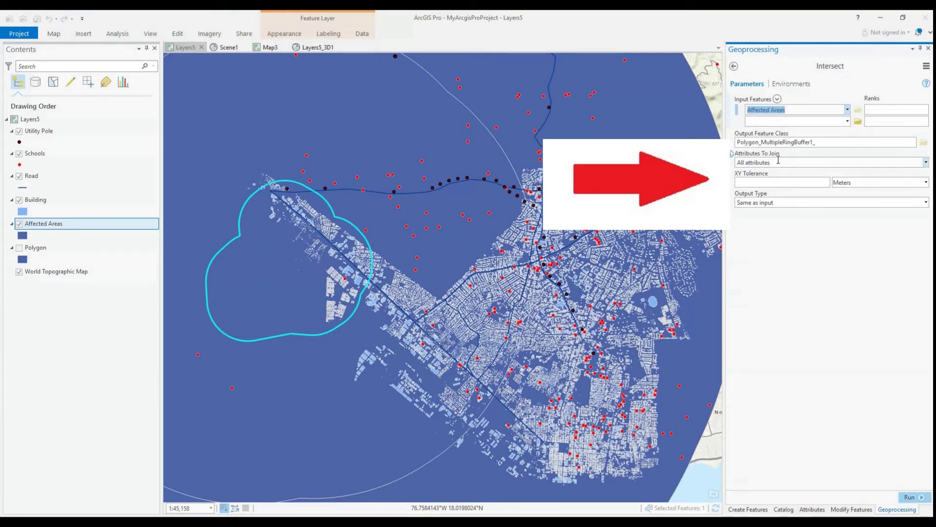
pyautogui.click(848, 121)
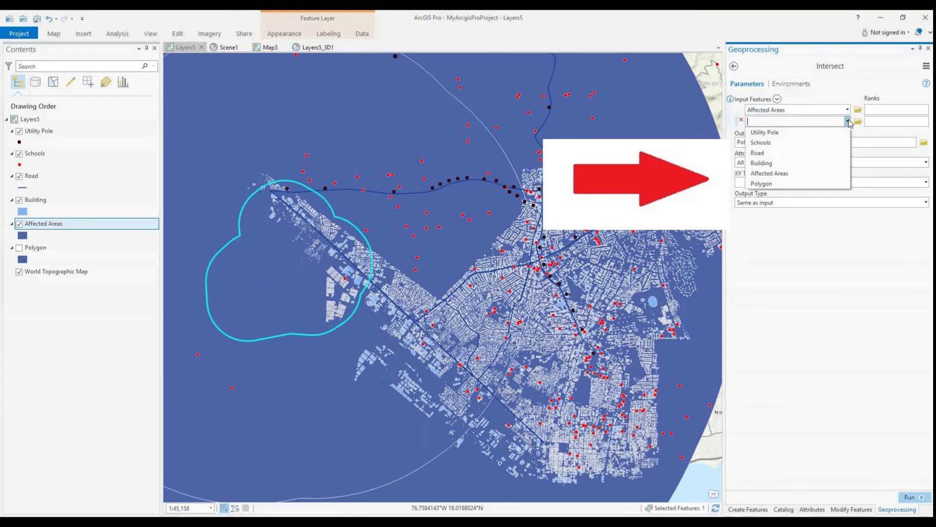
pyautogui.click(772, 143)
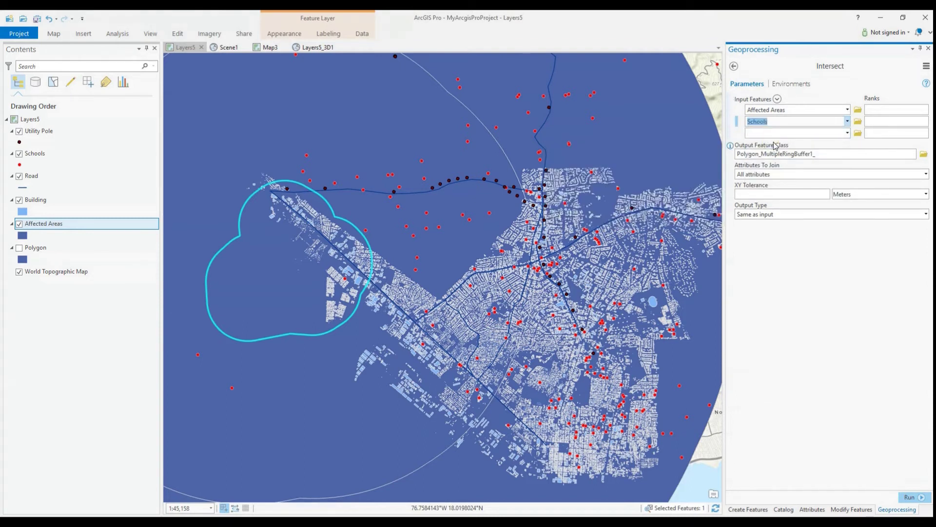
# Name the Intersect output feature class Schools_critical_1km in the project geodatabase and run the tool
pyautogui.click(817, 153)
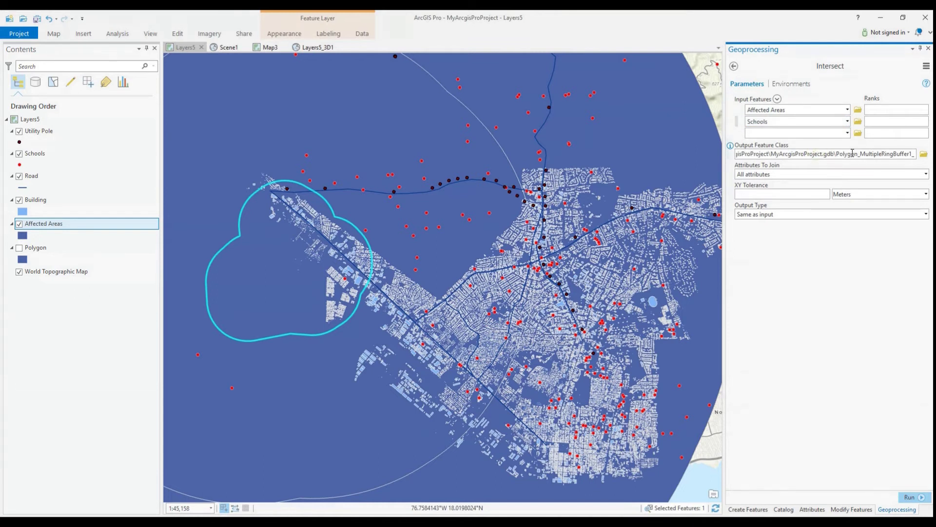
pyautogui.moveTo(847, 155); pyautogui.dragTo(900, 155)
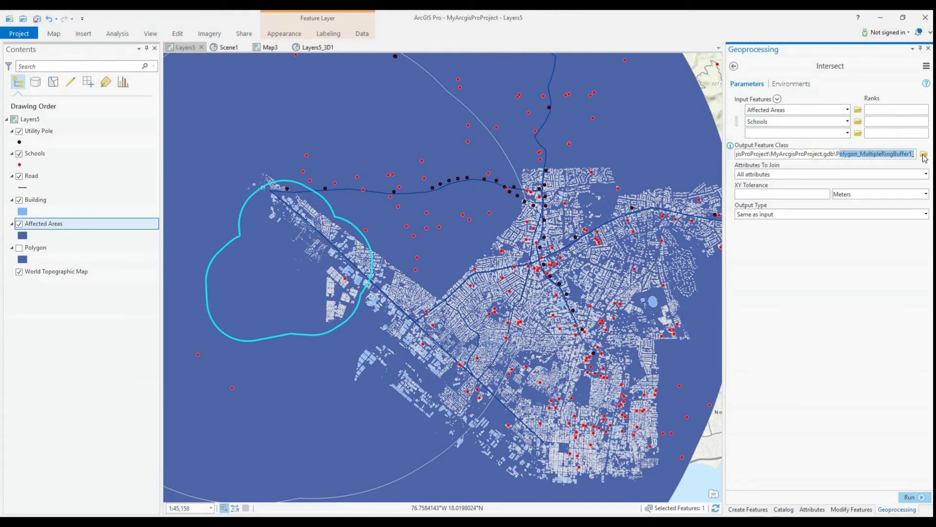
pyautogui.write('Schools_critical_')
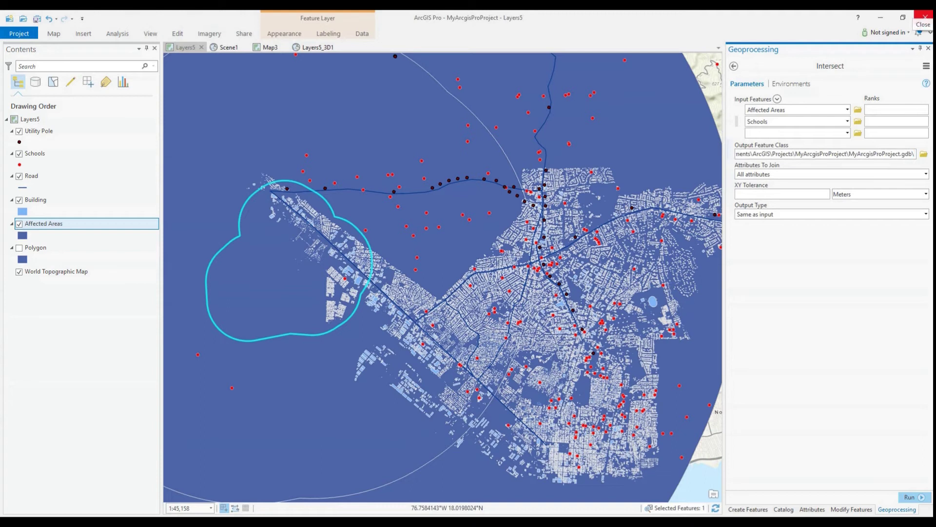
pyautogui.write('1km')
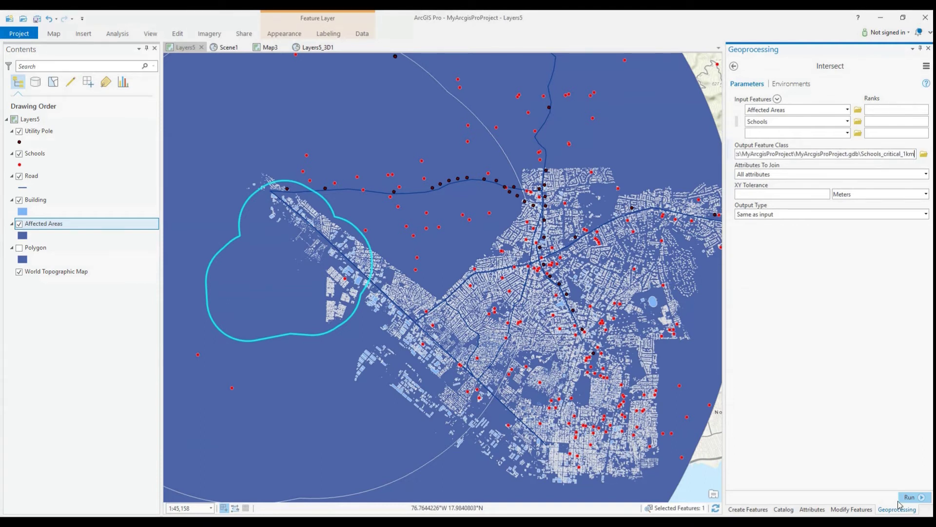
pyautogui.click(898, 500)
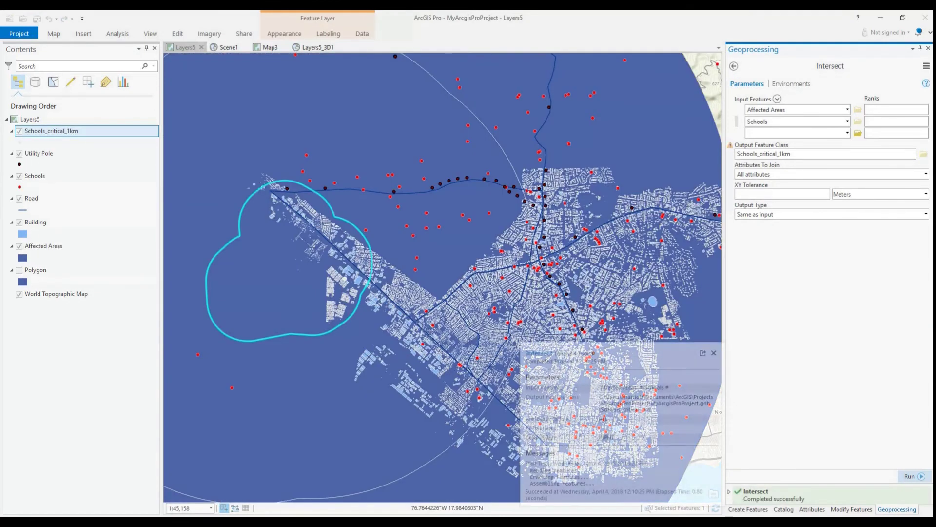
# Change the point symbol color of the Schools_critical_1km layer to red and apply it
pyautogui.click(21, 142)
pyautogui.click(921, 141)
pyautogui.click(831, 194)
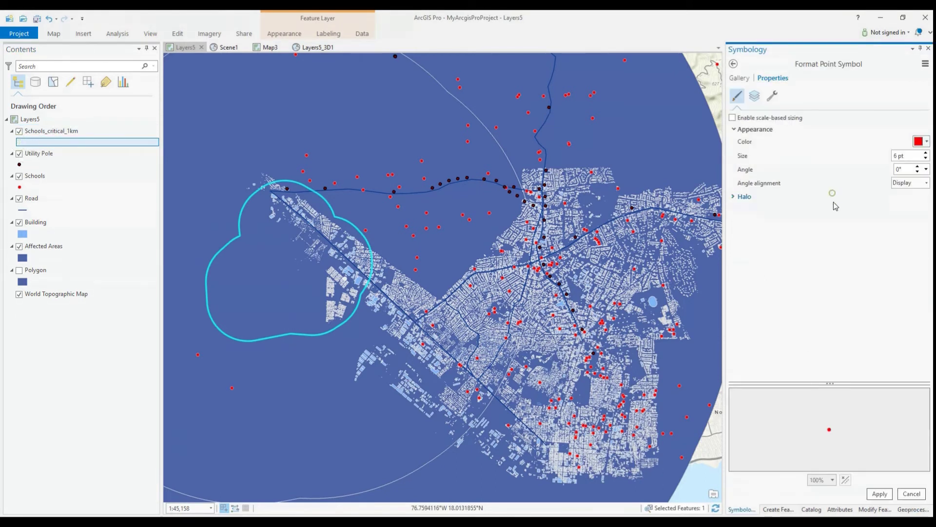
pyautogui.click(868, 494)
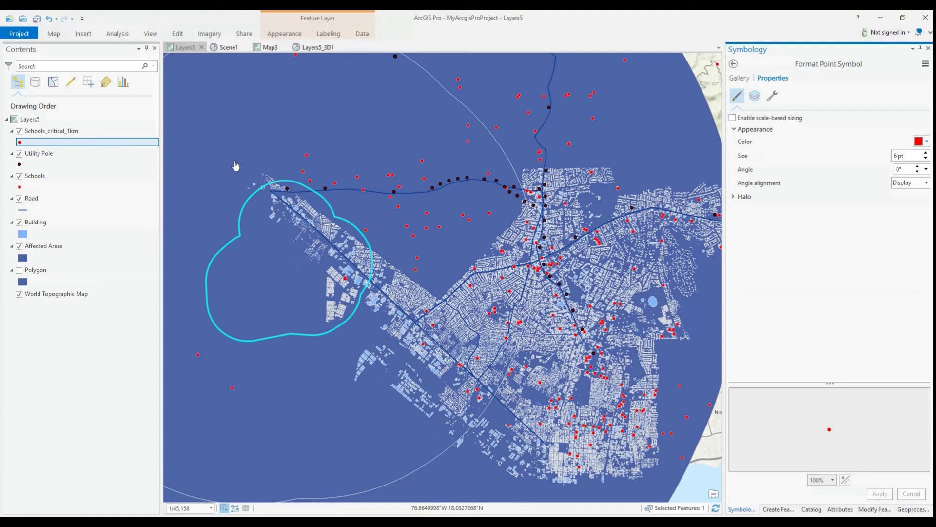
# Examine the Status and school details in the Schools_critical_1km attribute table, including the address fields, and close the table
pyautogui.rightClick(42, 133)
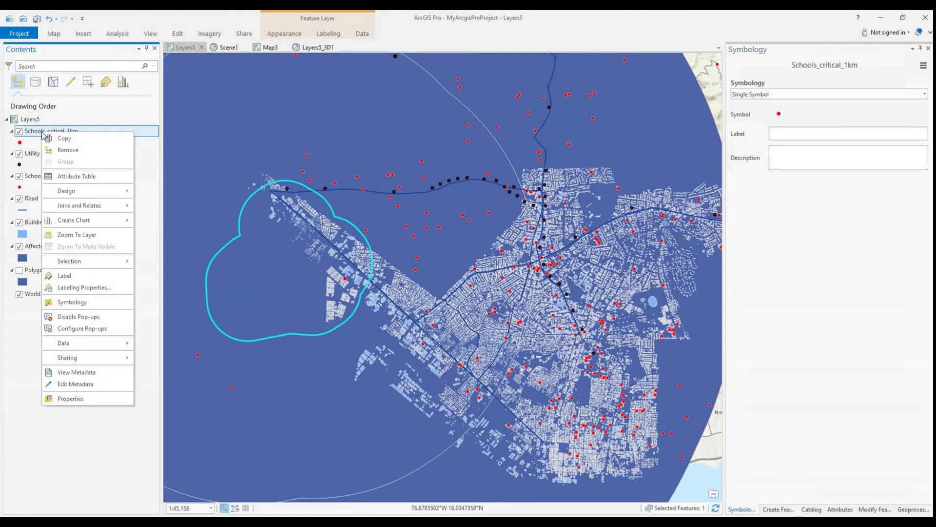
pyautogui.click(83, 176)
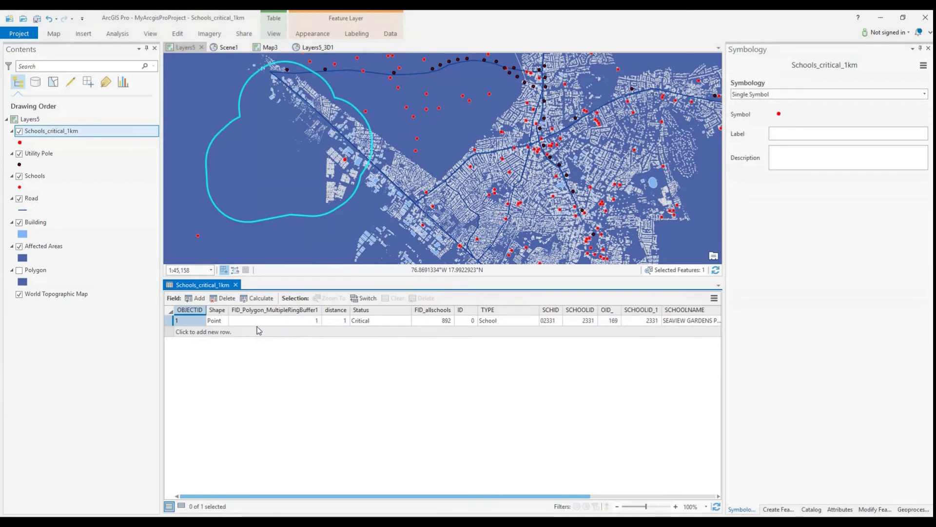
pyautogui.moveTo(250, 496); pyautogui.dragTo(375, 497)
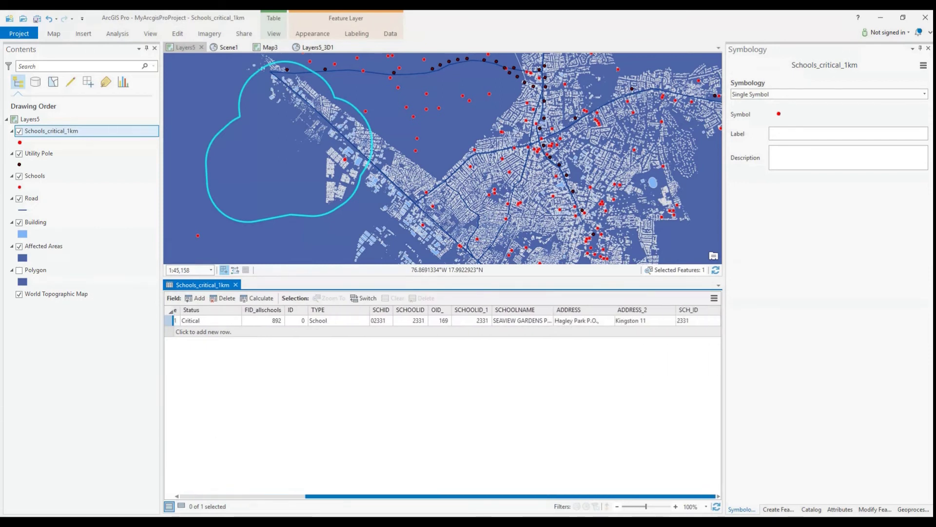
pyautogui.hscroll(-10, 649, 369)
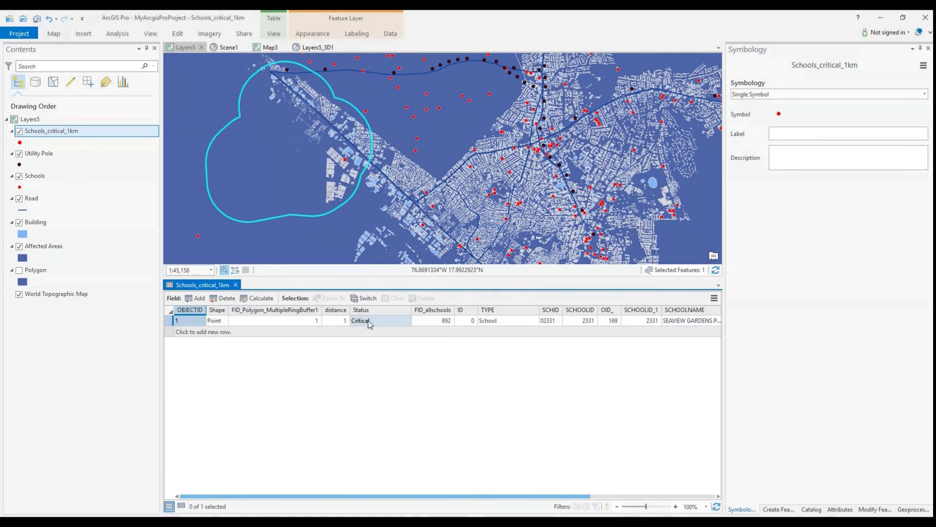
pyautogui.click(235, 284)
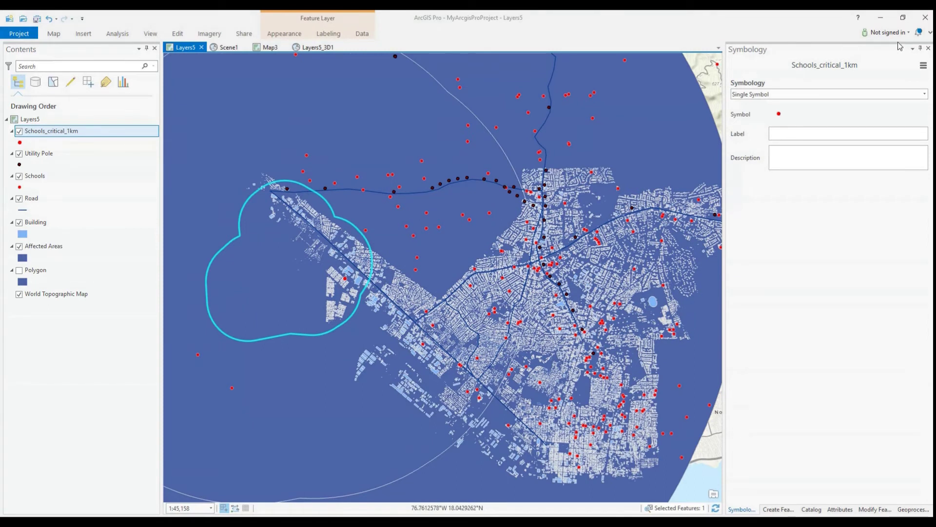
# Return to the Intersect tool and add the 5 km Affected Areas ring to the map selection
pyautogui.click(907, 510)
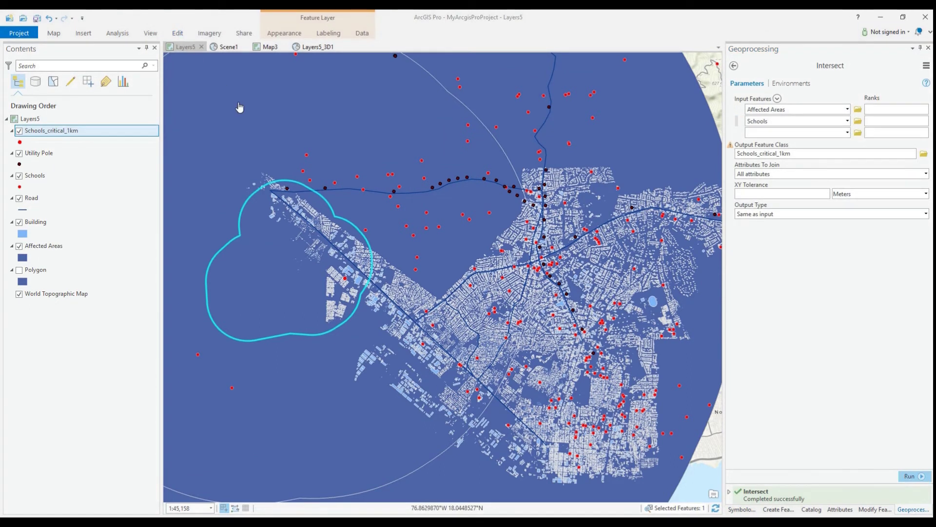
pyautogui.click(376, 95)
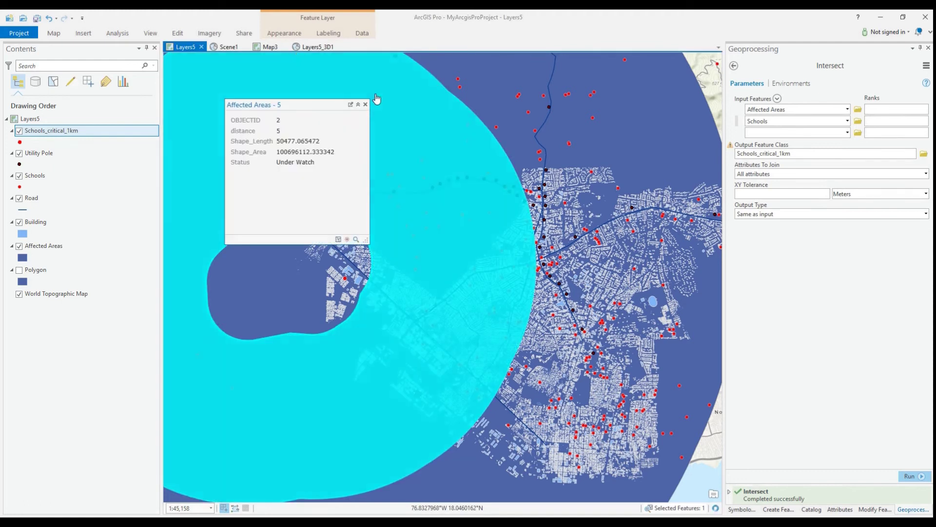
pyautogui.click(178, 33)
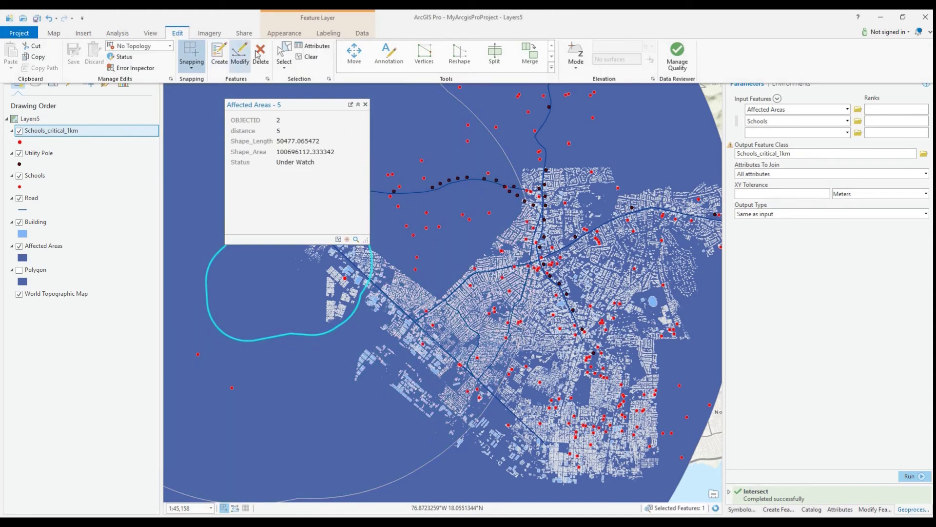
pyautogui.click(287, 54)
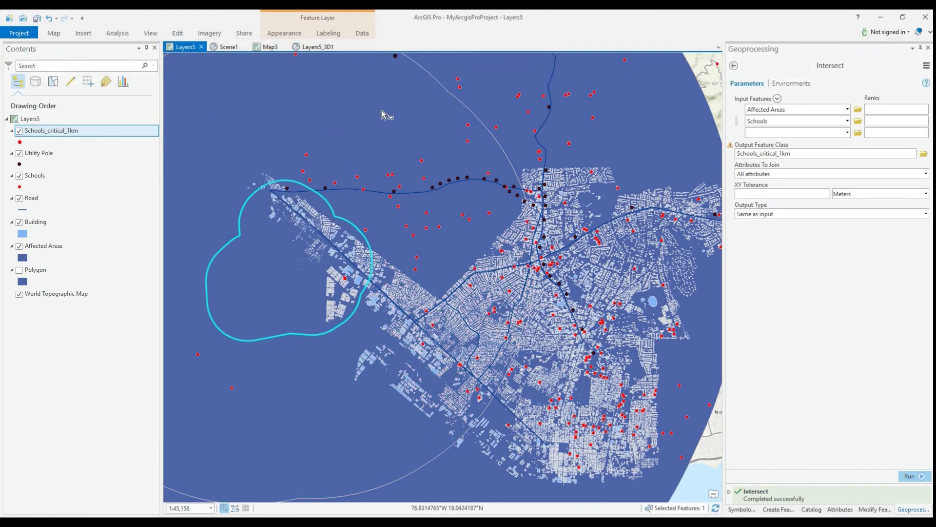
pyautogui.click(430, 77)
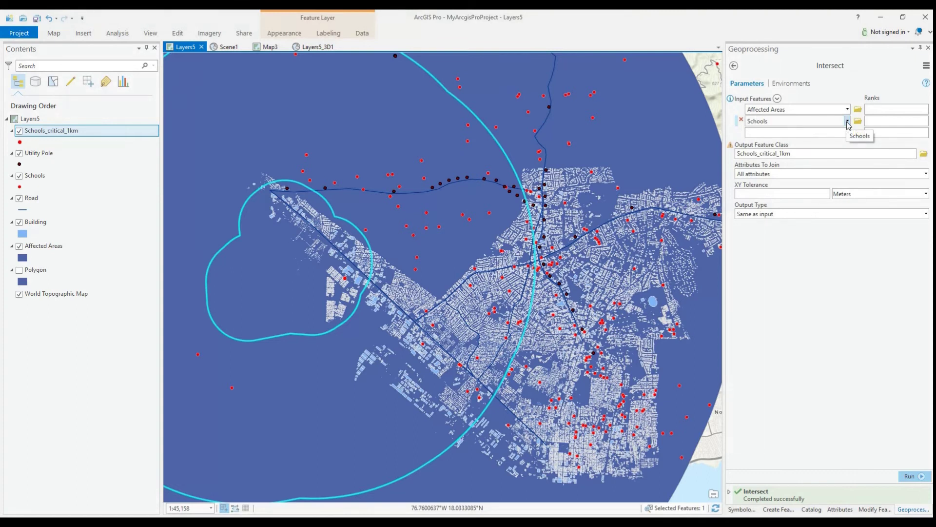
# Name the Intersect output feature class Schools_clip_5km, keeping Affected Areas and Schools as inputs, and run the tool
pyautogui.click(793, 153)
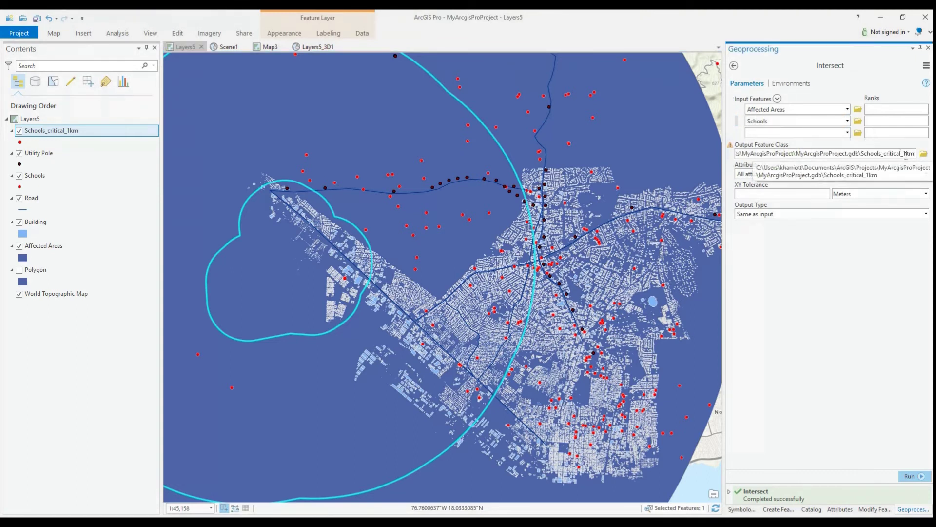
pyautogui.press('BackSpace')
pyautogui.write('5kn')
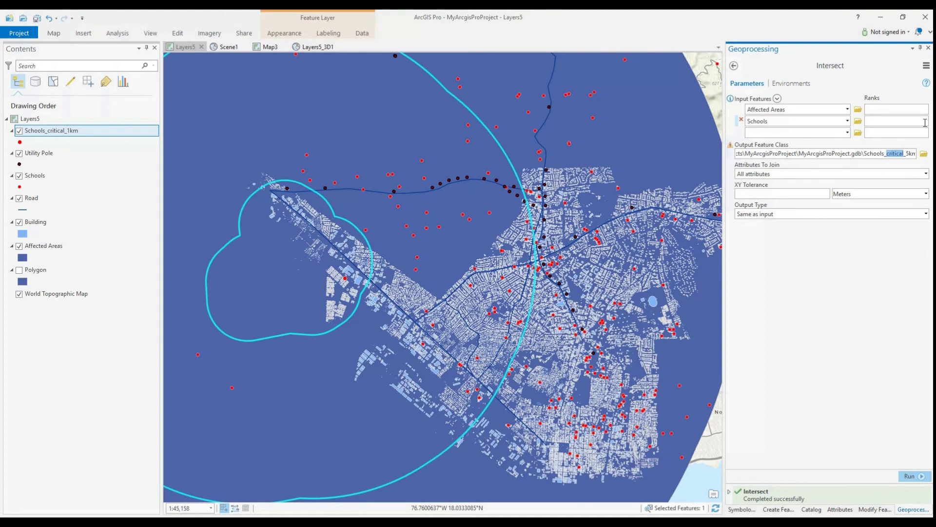
pyautogui.write('clip')
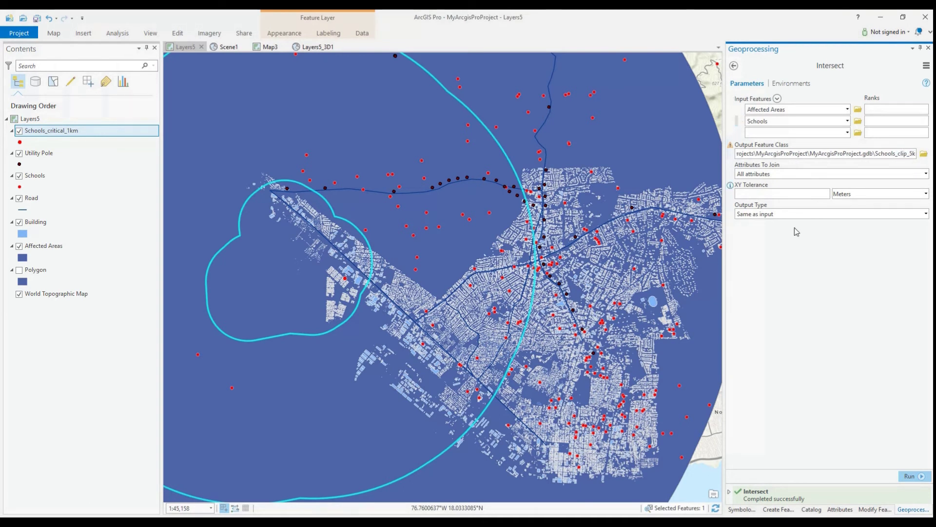
pyautogui.click(897, 471)
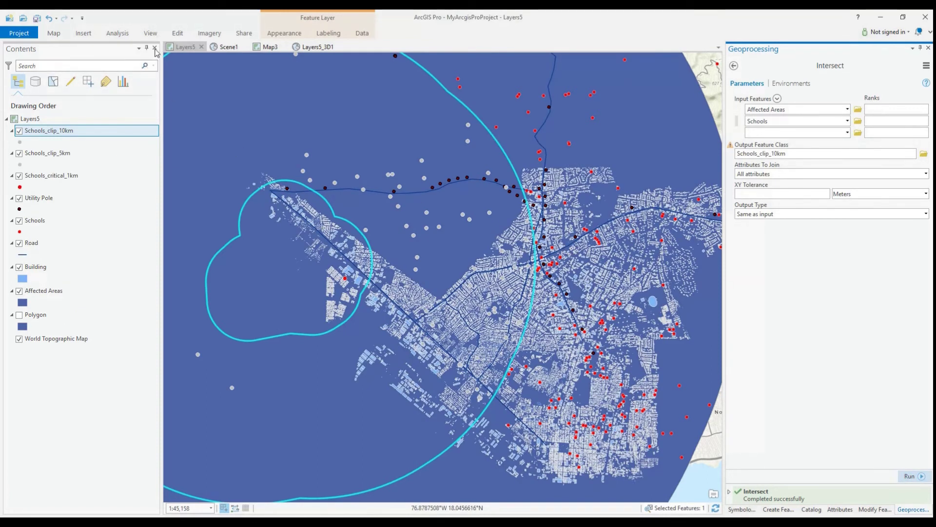
# Select the 1 km Affected Areas ring and set up the Clip tool with Building as input and Affected Areas as clip features
pyautogui.click(117, 34)
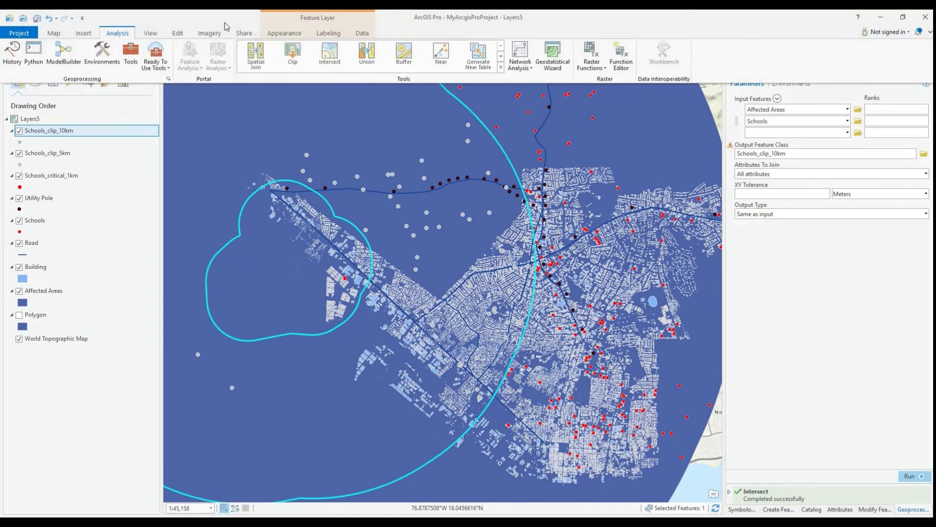
pyautogui.click(291, 59)
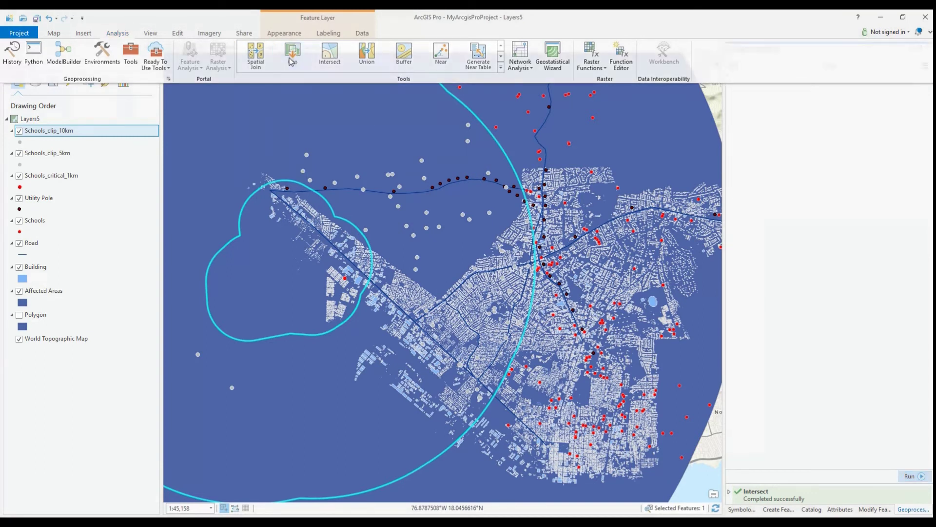
pyautogui.click(243, 299)
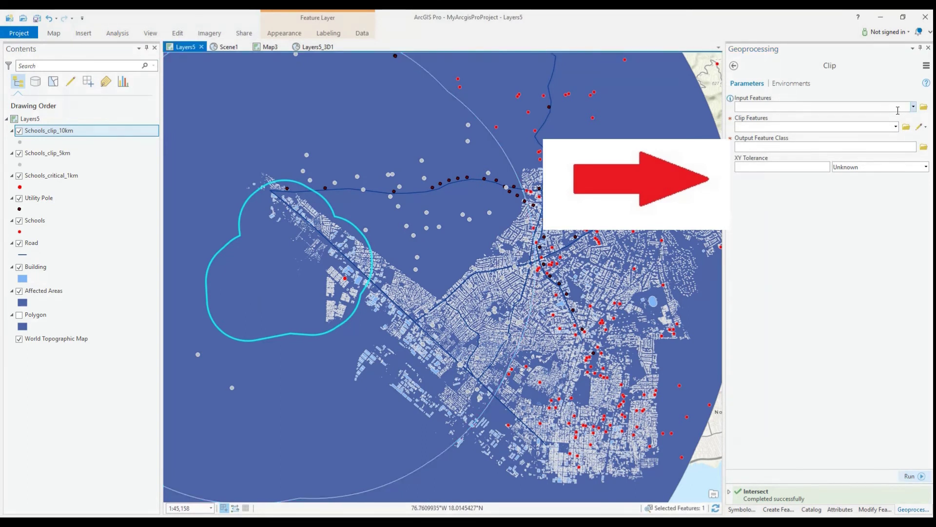
pyautogui.click(914, 107)
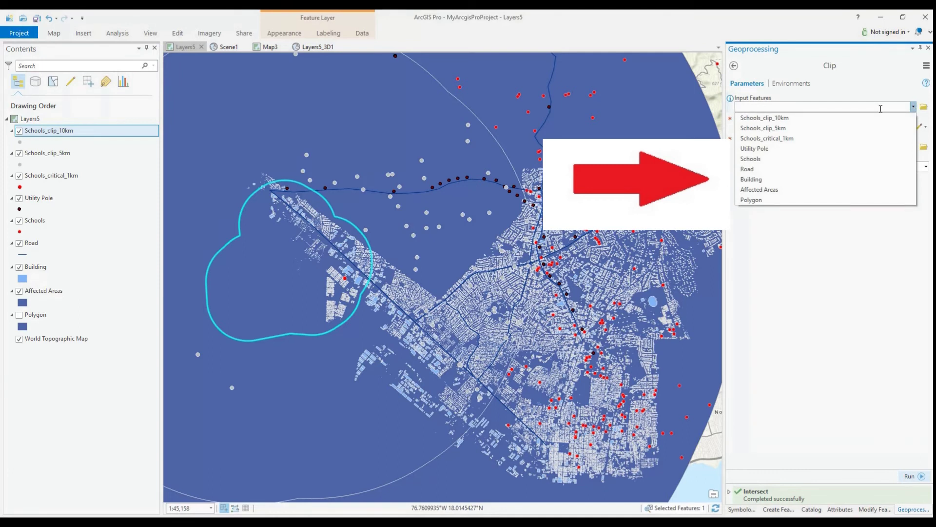
pyautogui.click(759, 180)
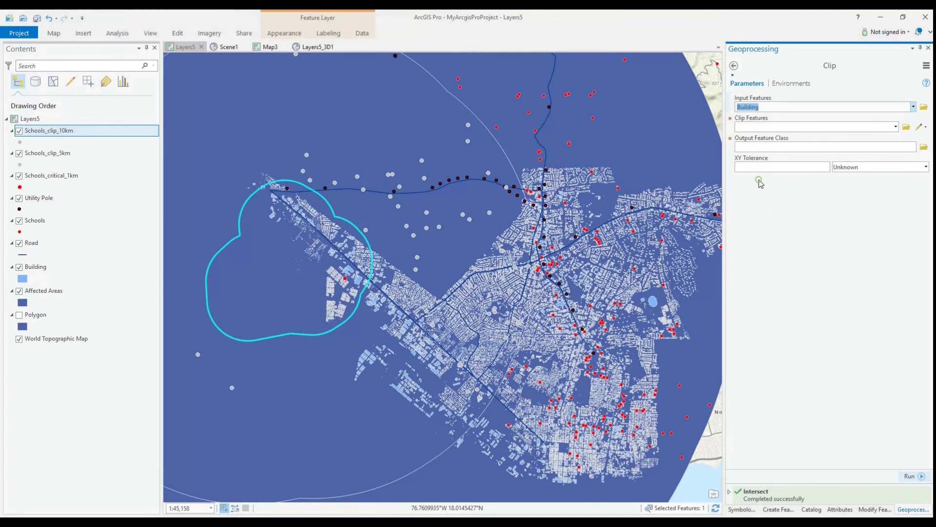
pyautogui.click(896, 127)
pyautogui.click(772, 209)
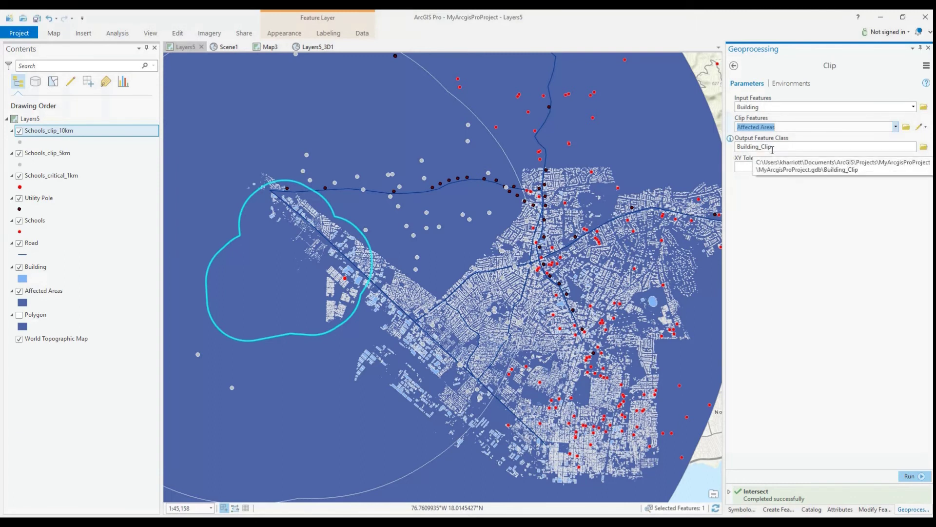
# Name the Clip output feature class Building_Clip_critical in the project geodatabase and run the tool
pyautogui.click(789, 147)
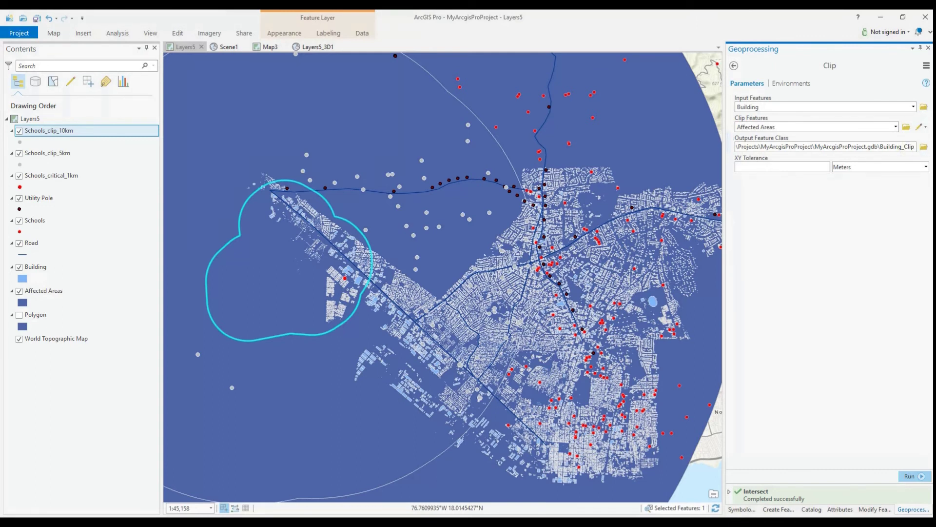
pyautogui.write('_critica')
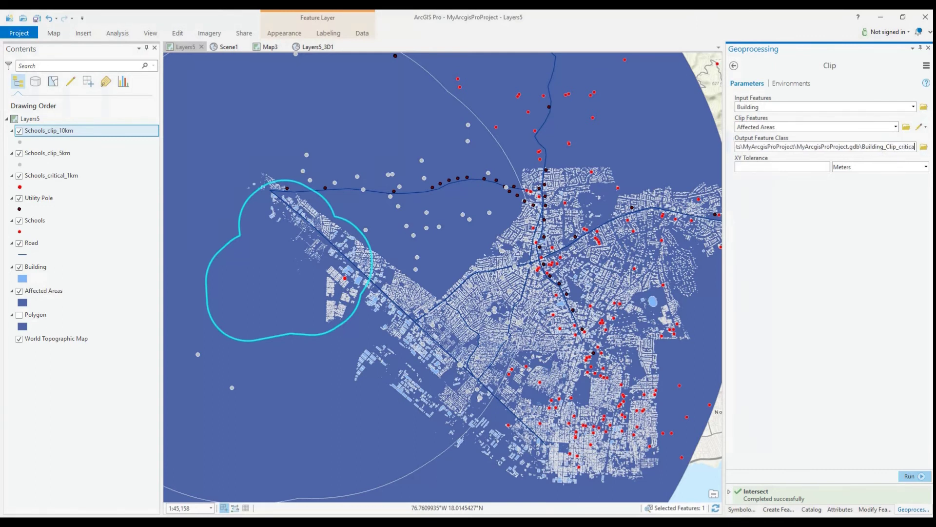
pyautogui.write('lding_Clip_critical')
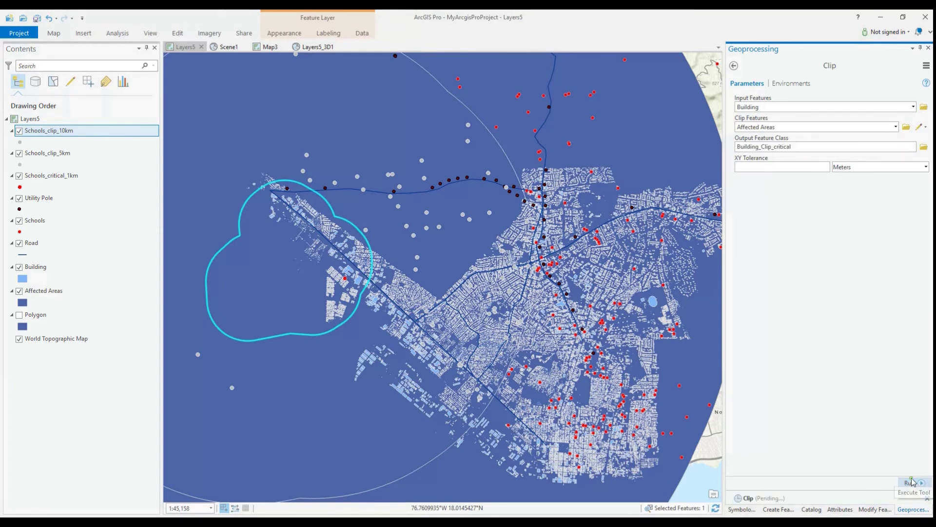
pyautogui.click(910, 477)
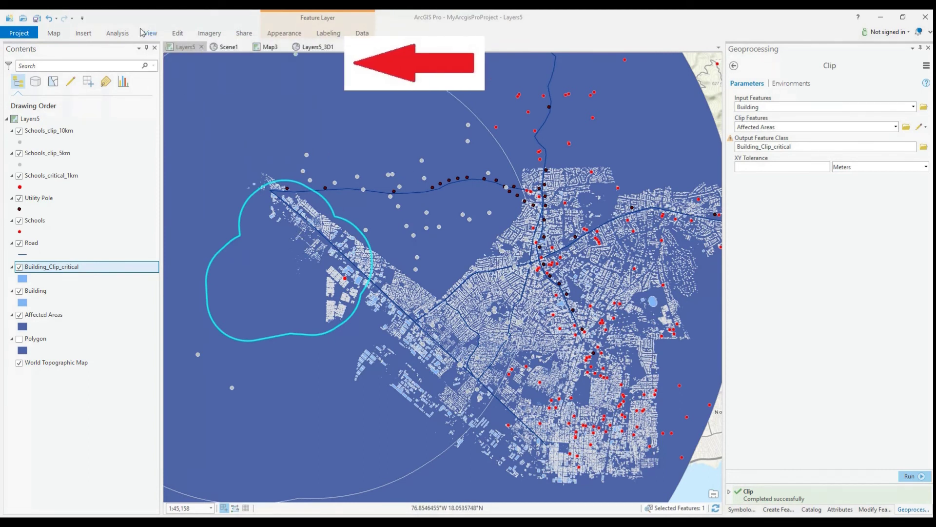
# Open the Union geoprocessing tool and set Building_Clip_critical and Affected Areas as its input features
pyautogui.click(125, 34)
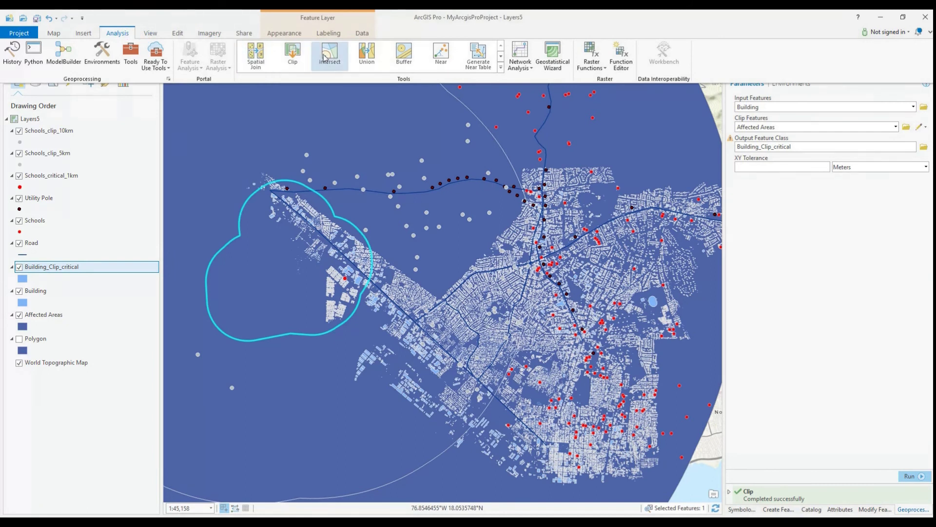
pyautogui.click(366, 55)
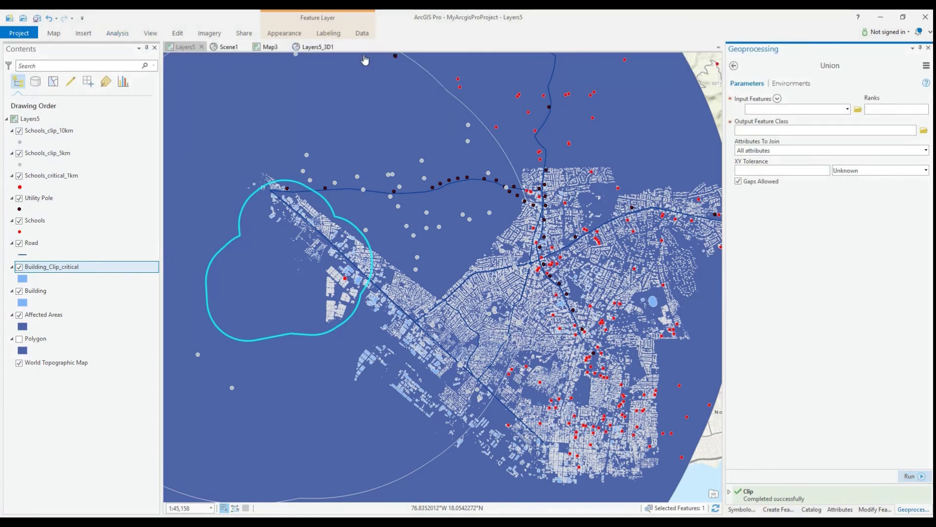
pyautogui.click(848, 109)
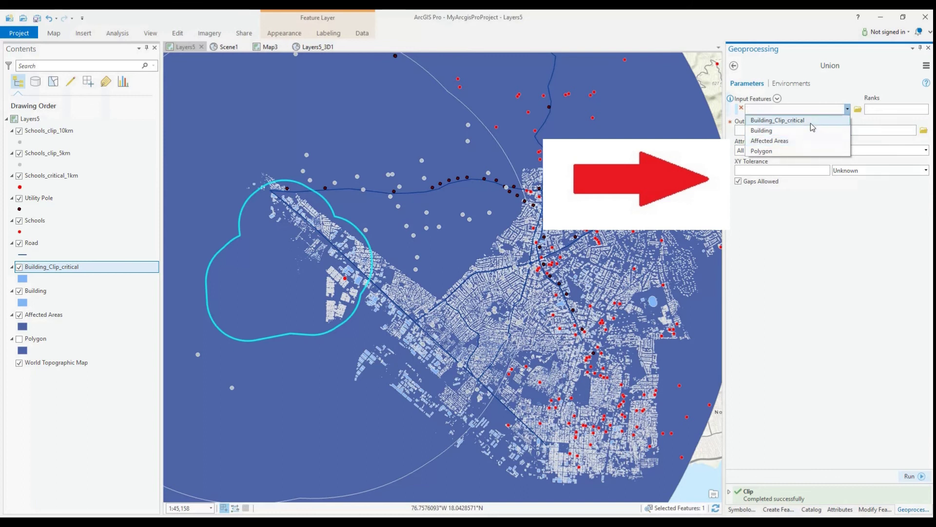
pyautogui.click(811, 121)
pyautogui.click(812, 122)
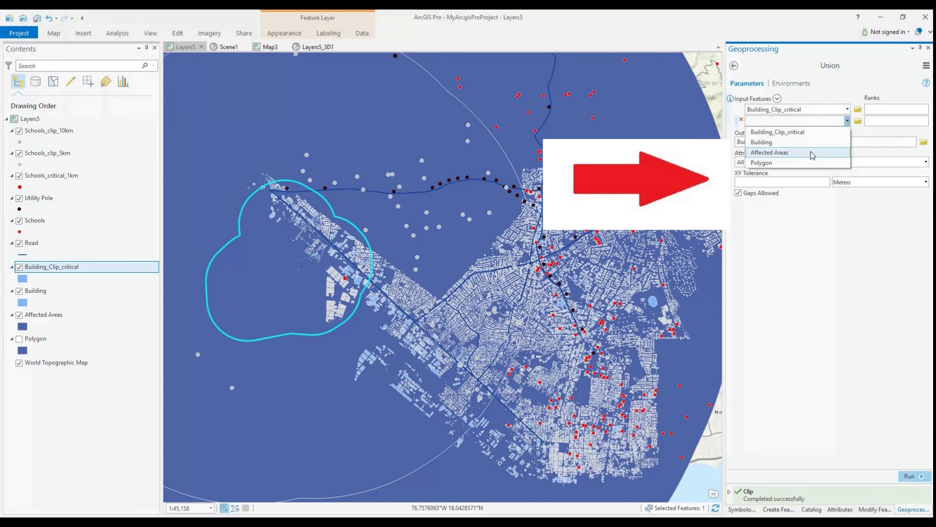
pyautogui.click(808, 154)
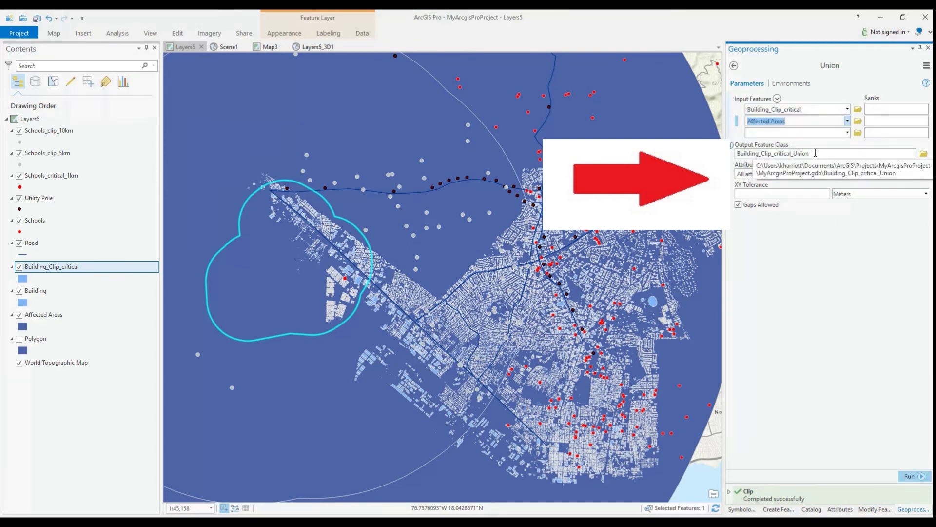
# Run Union with all attributes joined and Building_Clip_critical_Union as the output feature class
pyautogui.click(812, 154)
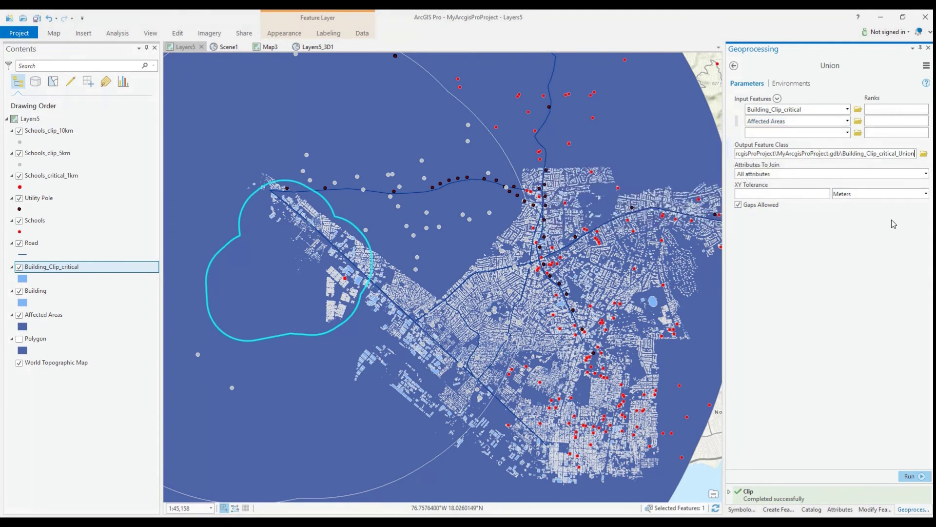
pyautogui.click(925, 174)
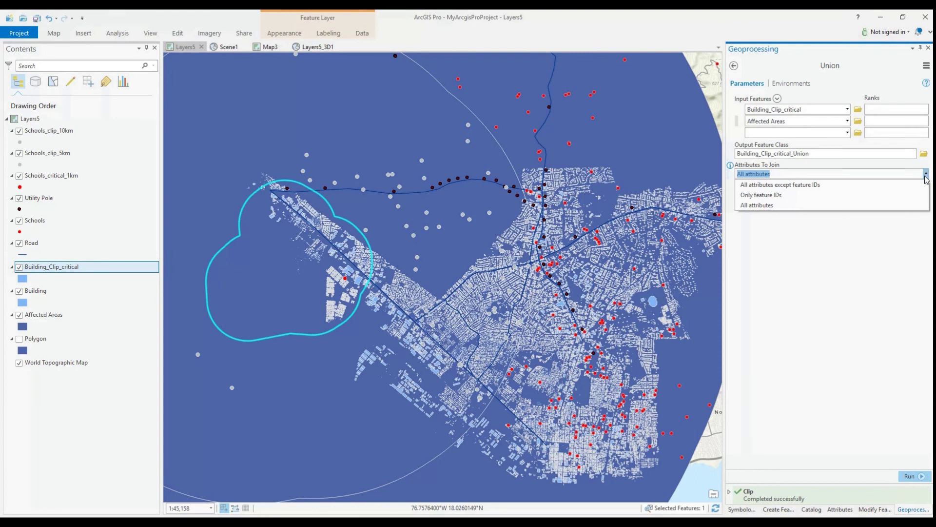
pyautogui.click(925, 176)
pyautogui.click(909, 476)
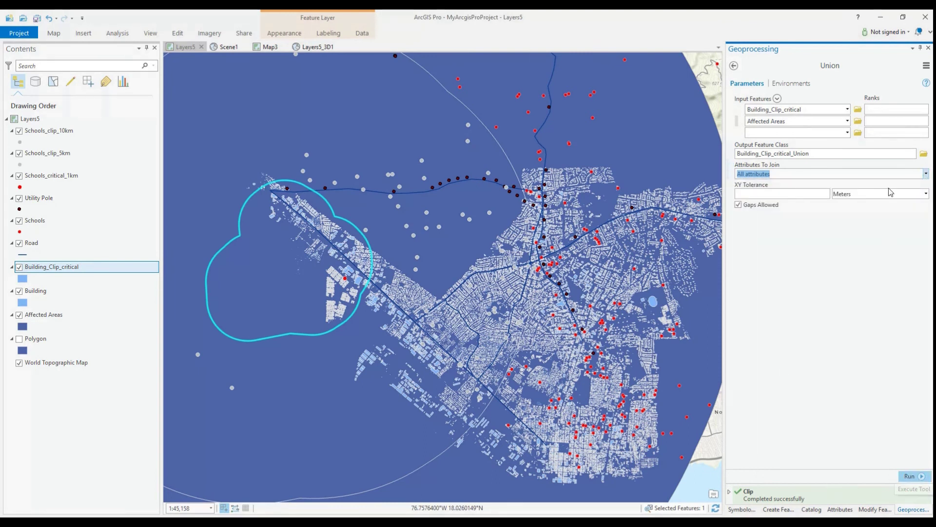
pyautogui.click(915, 474)
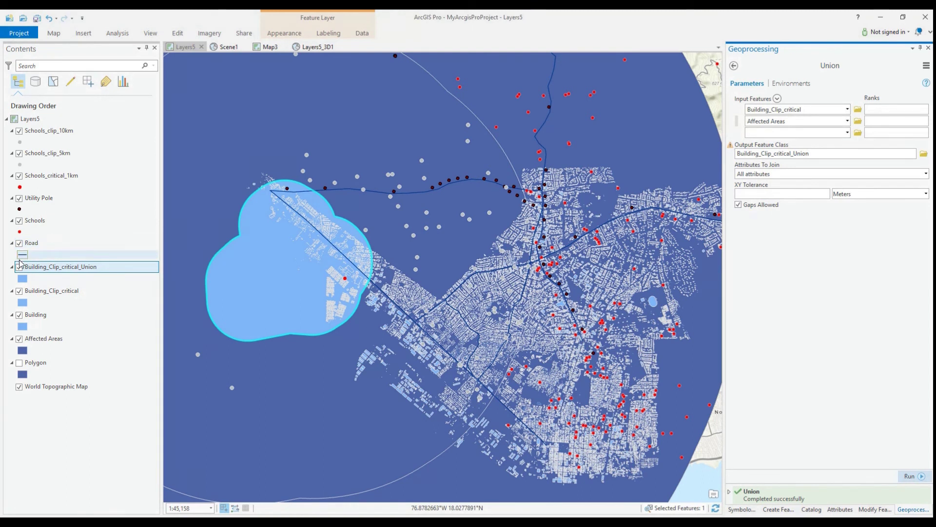
# Hide the Building_Clip_critical and Building layers and review the Status values in the Building_Clip_critical_Union attribute table
pyautogui.click(19, 291)
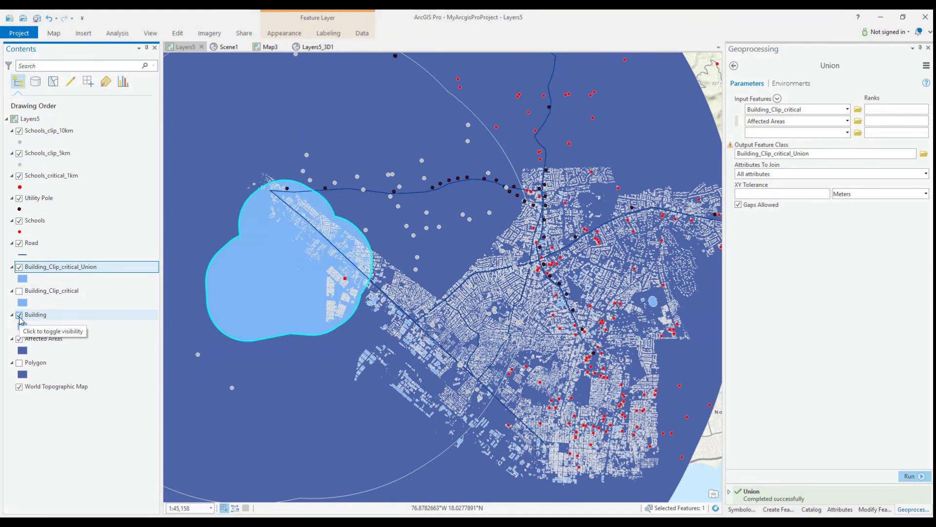
pyautogui.click(19, 315)
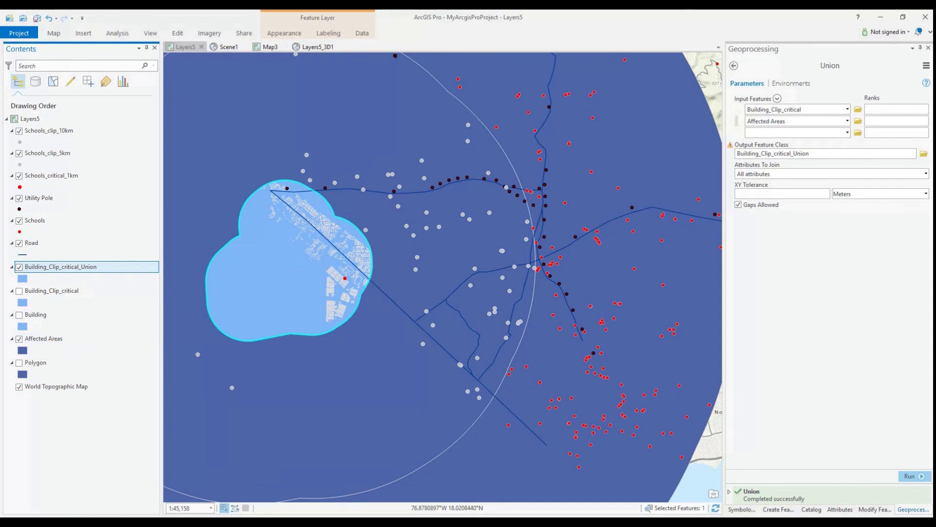
pyautogui.rightClick(90, 269)
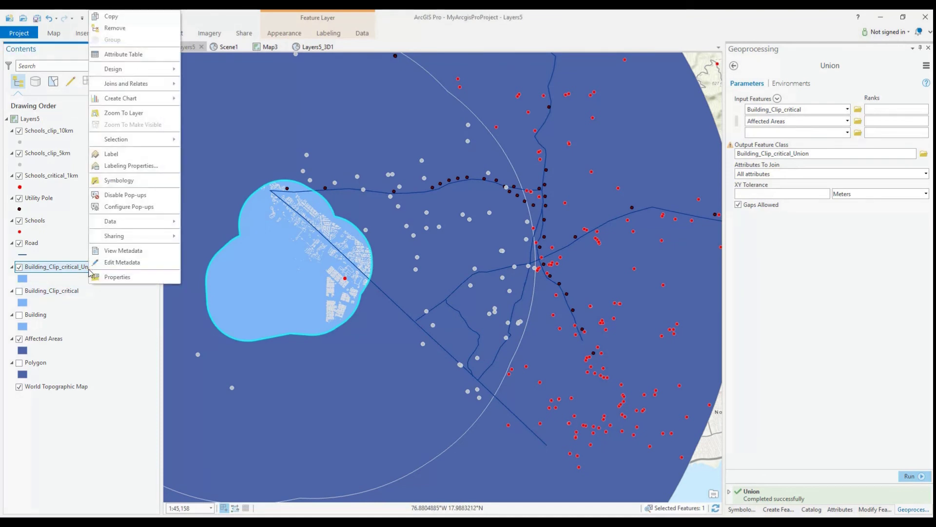
pyautogui.click(139, 56)
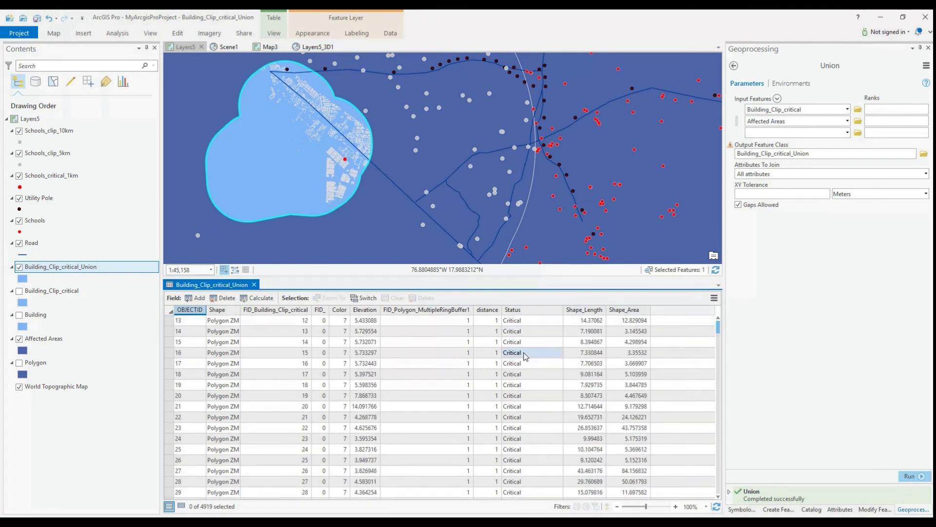
pyautogui.scroll(-3, 524, 349)
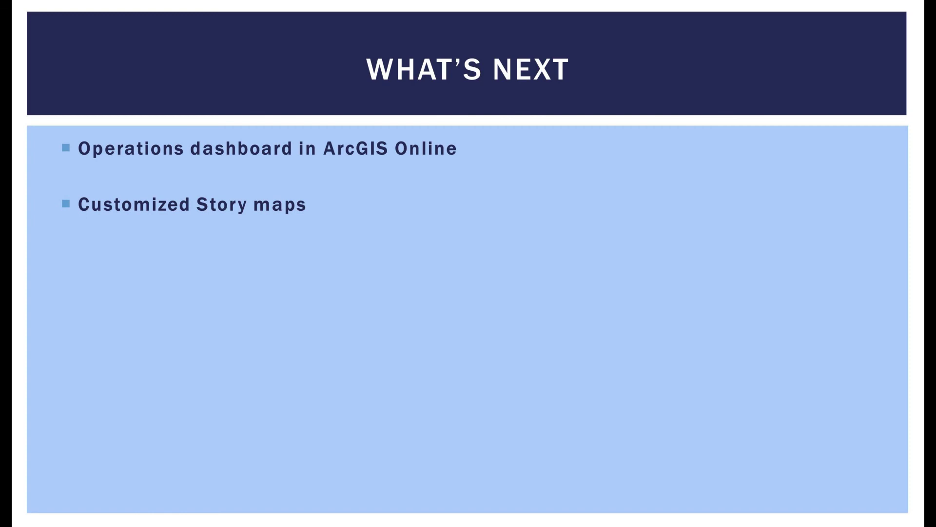
pyautogui.press('Right')
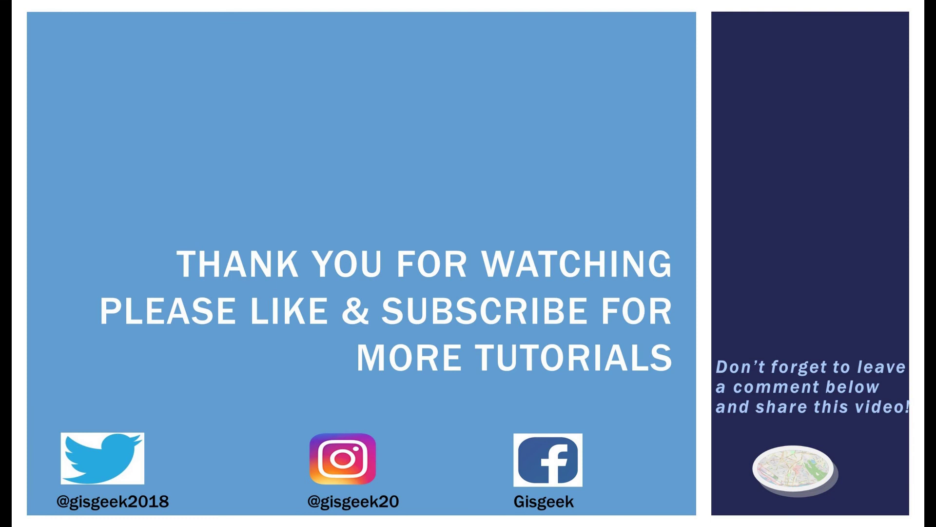